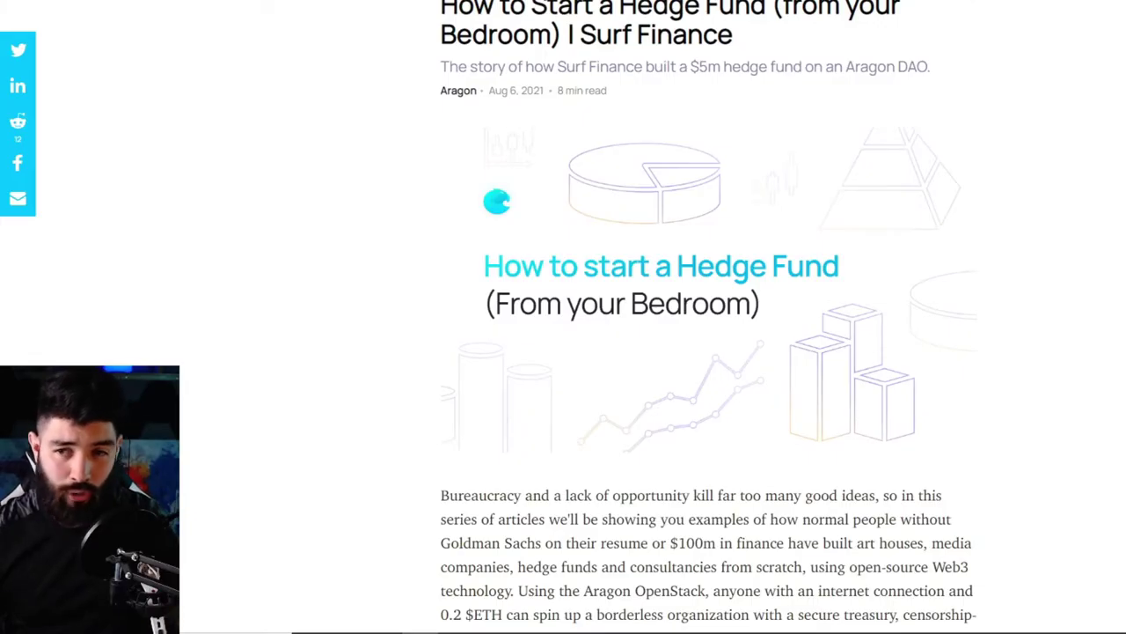
- Begin DAO creation, try opening an existing organization named 'ch', then return to the welcome choices
scroll(708, 352, "down", 2)
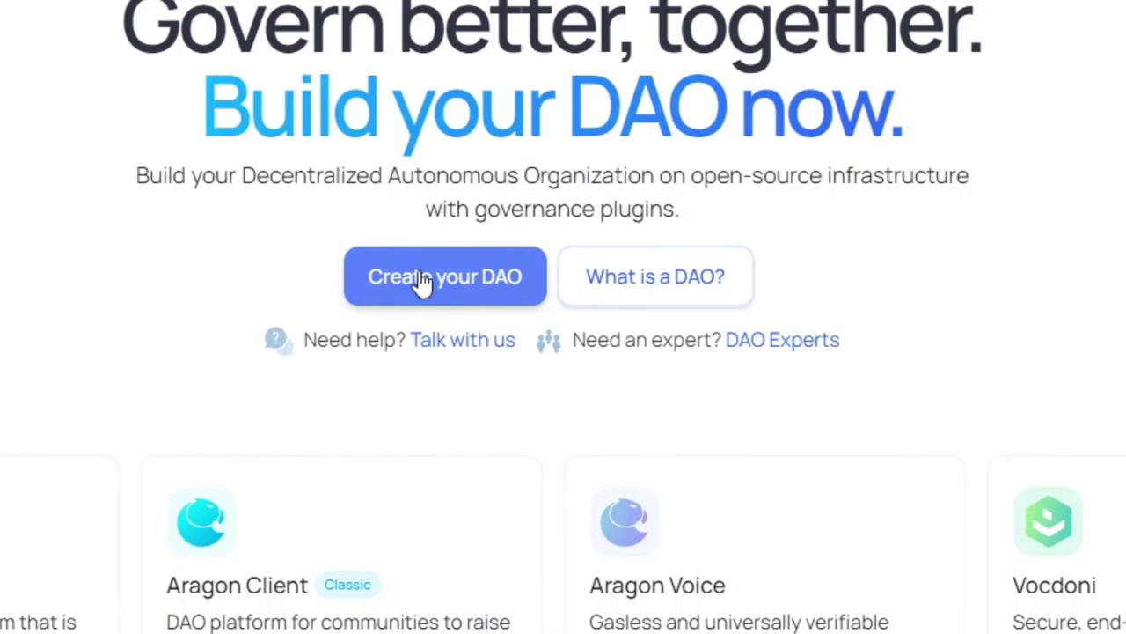
left_click(452, 291)
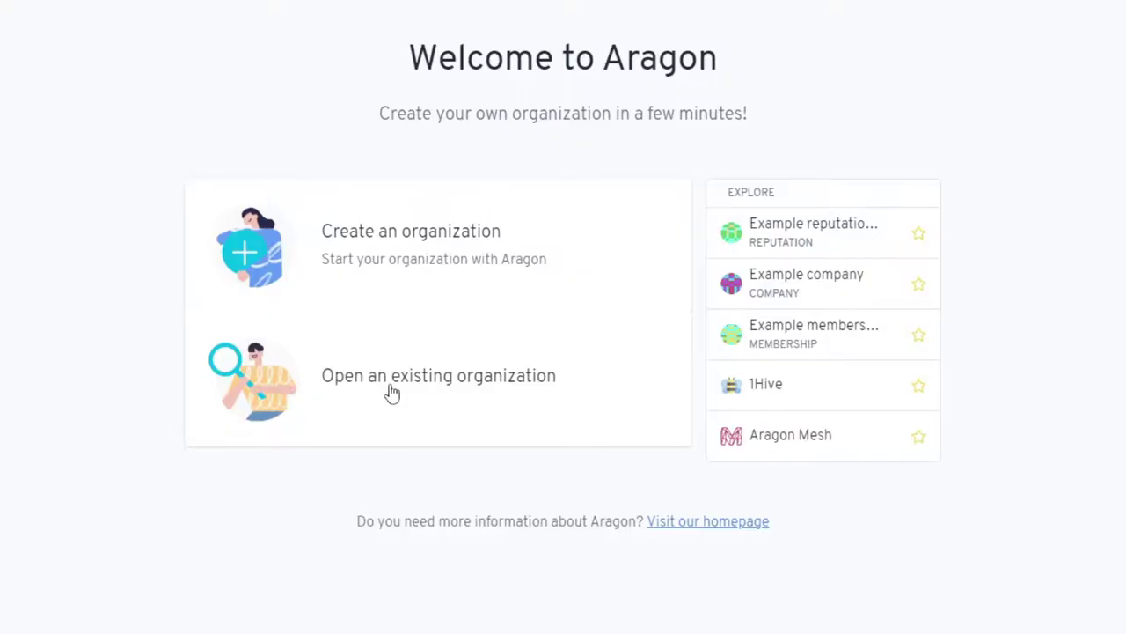
left_click(454, 395)
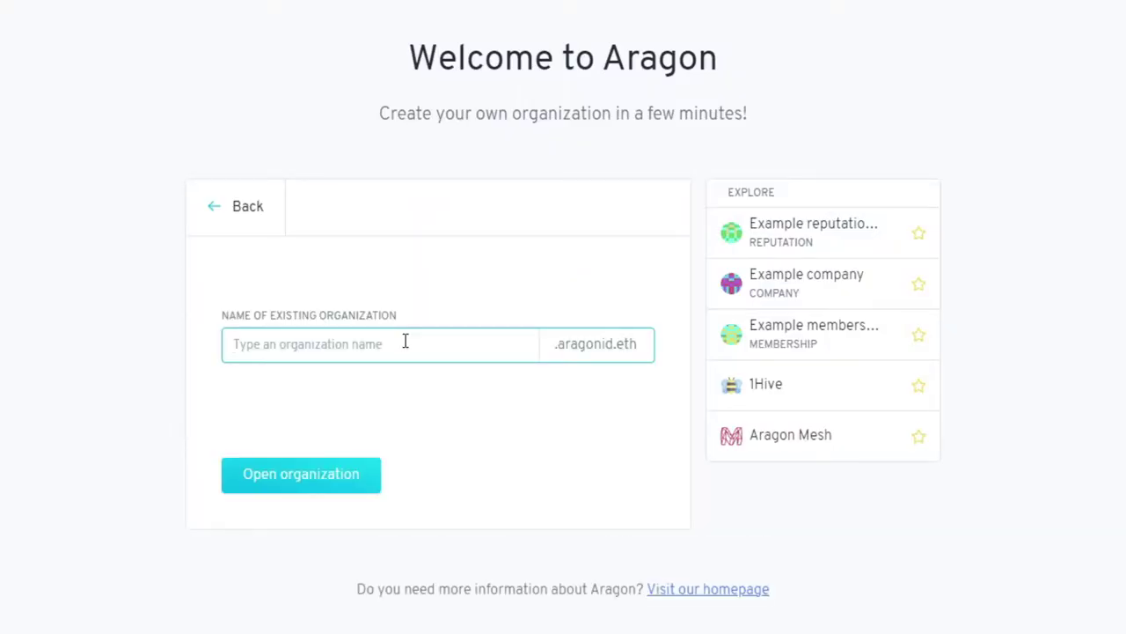
type("chow")
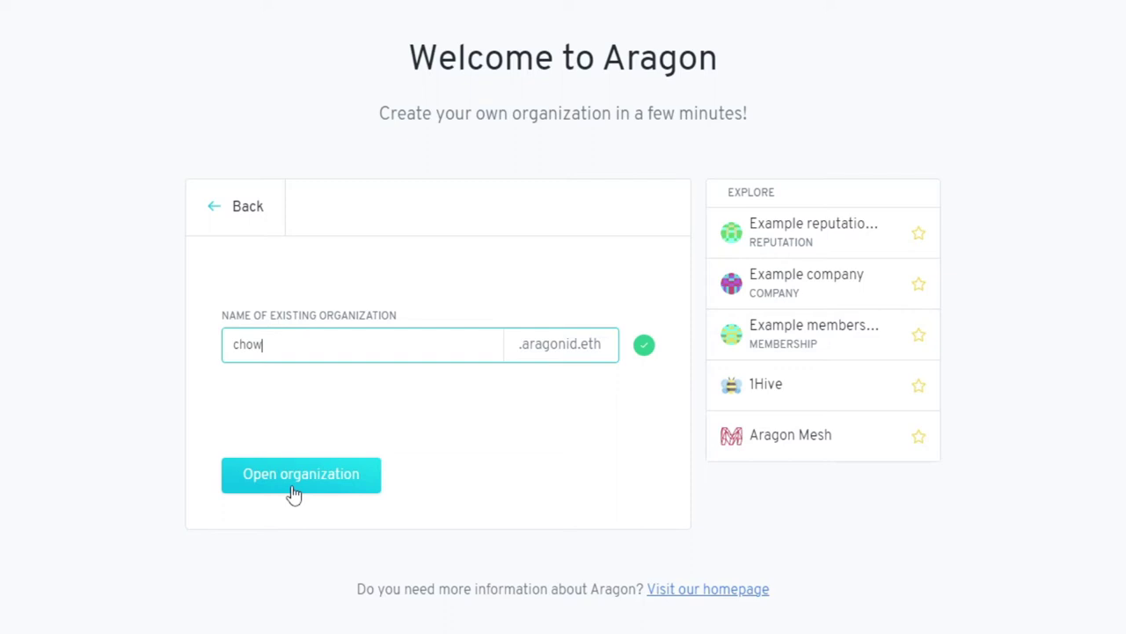
left_click(236, 206)
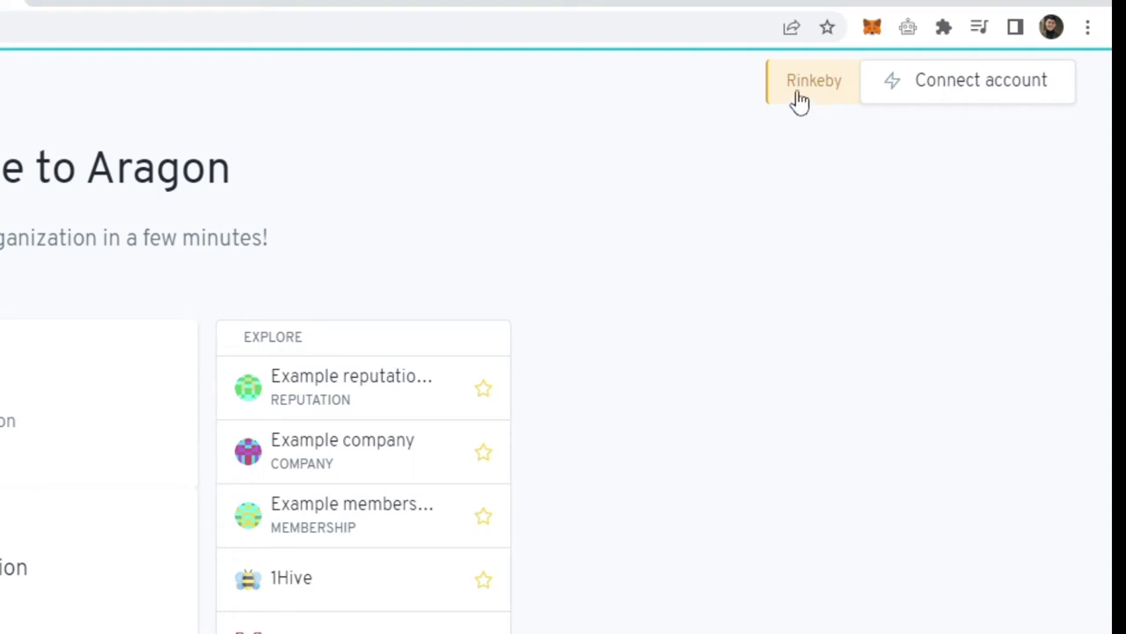
- Confirm Aragon and MetaMask are both on Rinkeby, then connect the MetaMask account
left_click(815, 100)
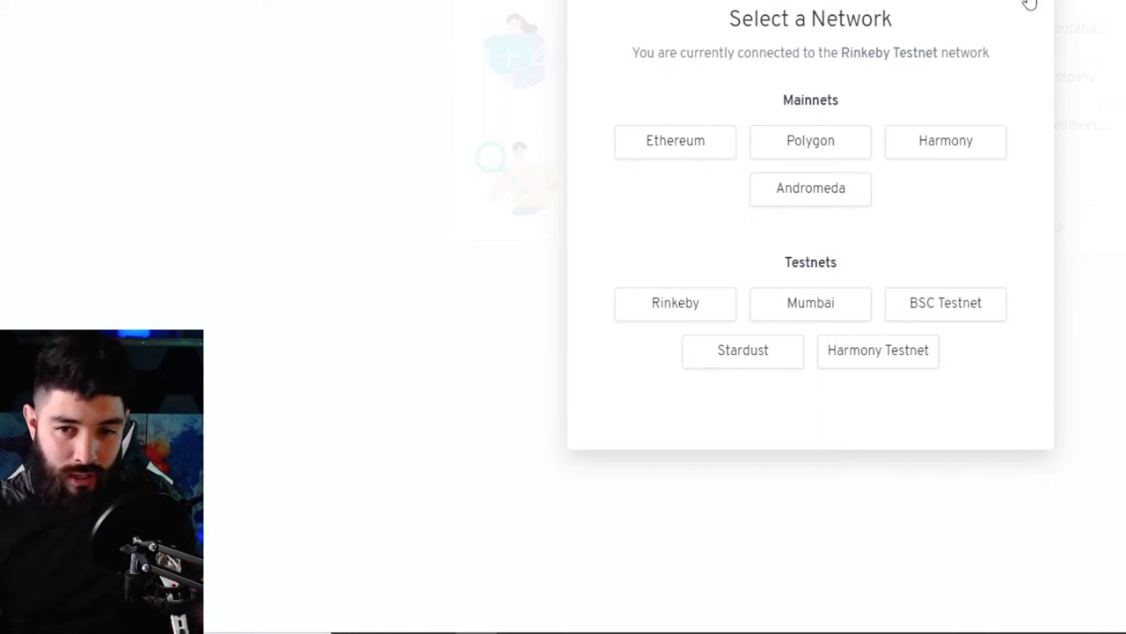
left_click(1030, 5)
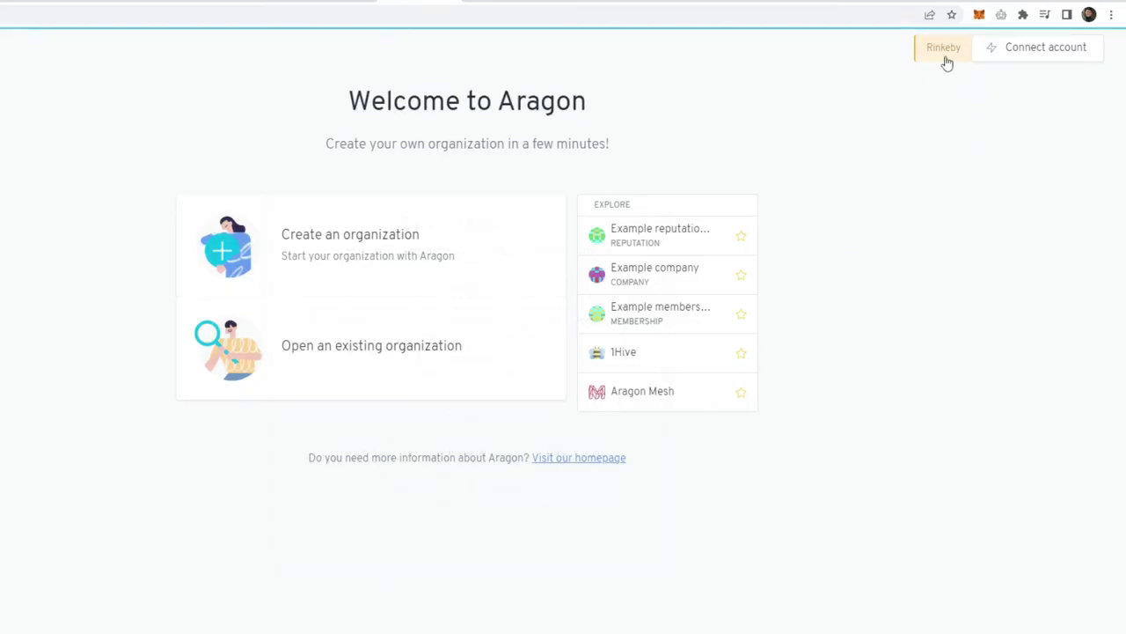
left_click(978, 14)
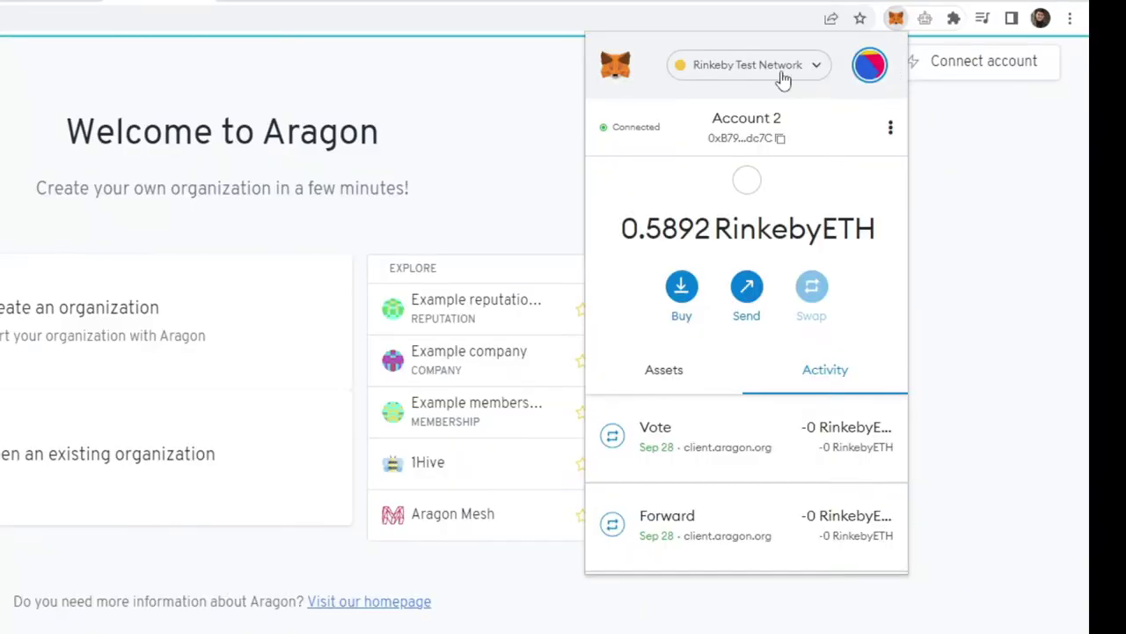
left_click(782, 77)
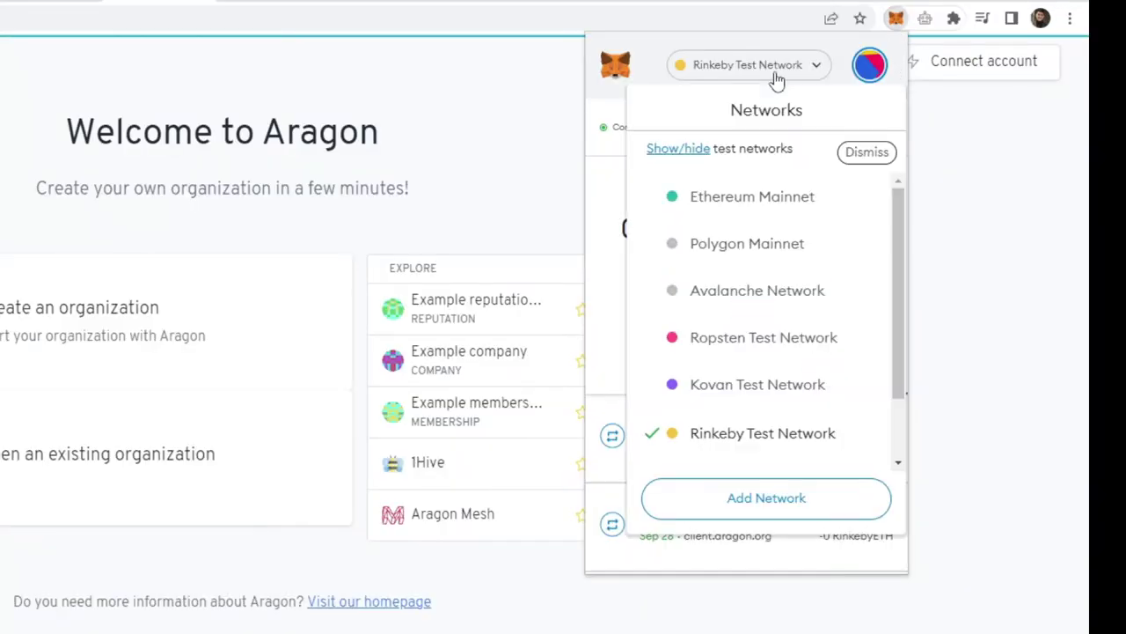
left_click(720, 444)
left_click(984, 60)
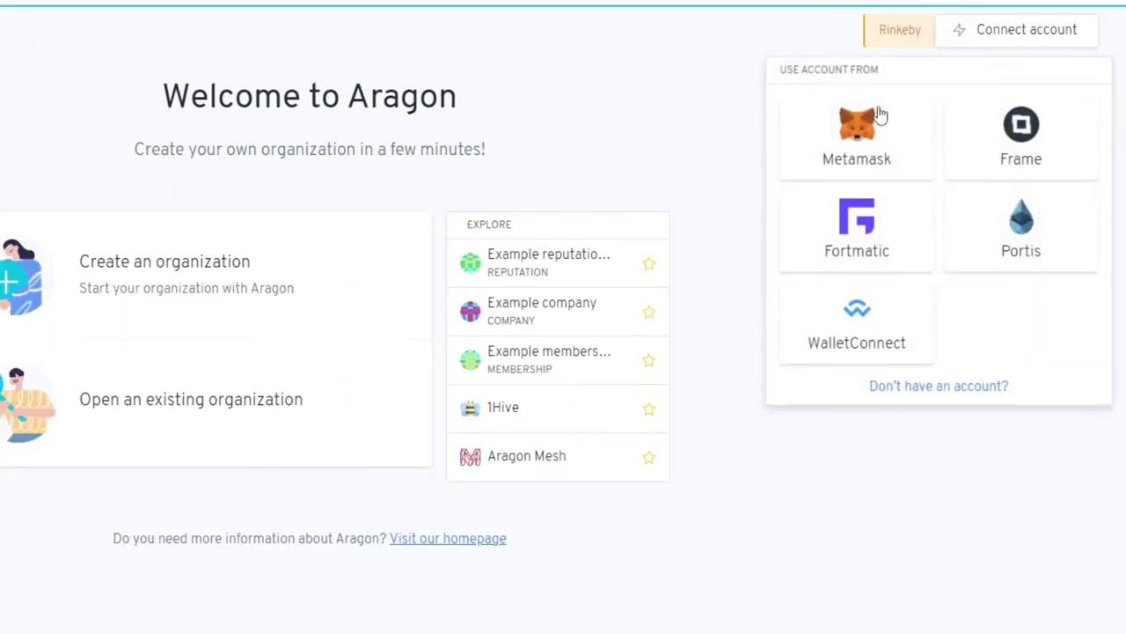
left_click(880, 115)
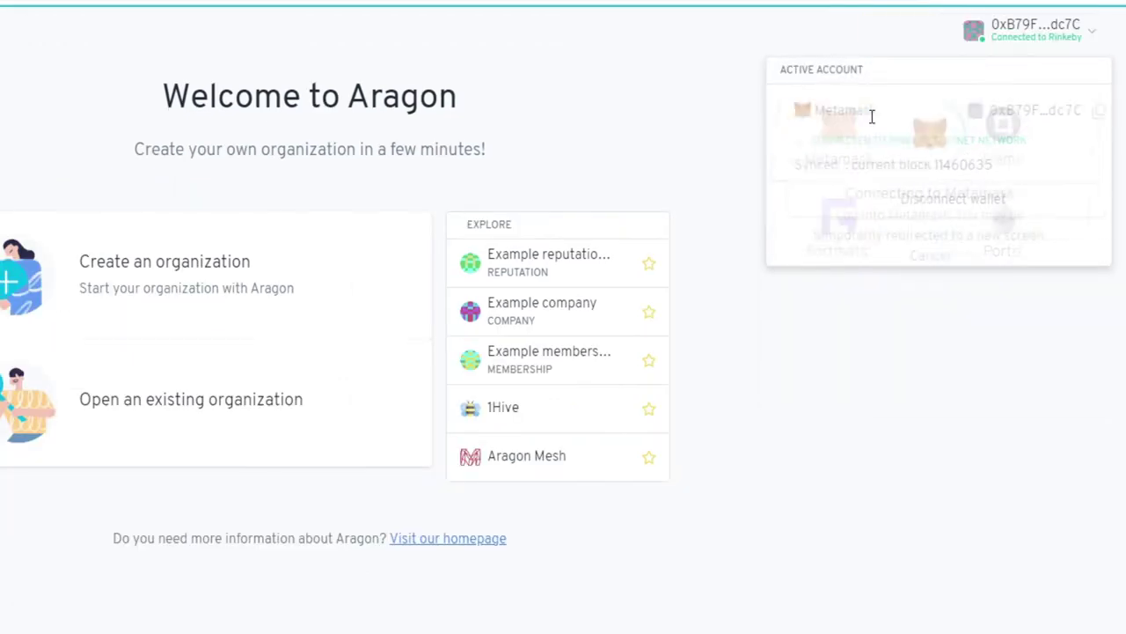
- Create a new organization from the Company template with the Agent app toggled on
left_click(927, 279)
left_click(136, 268)
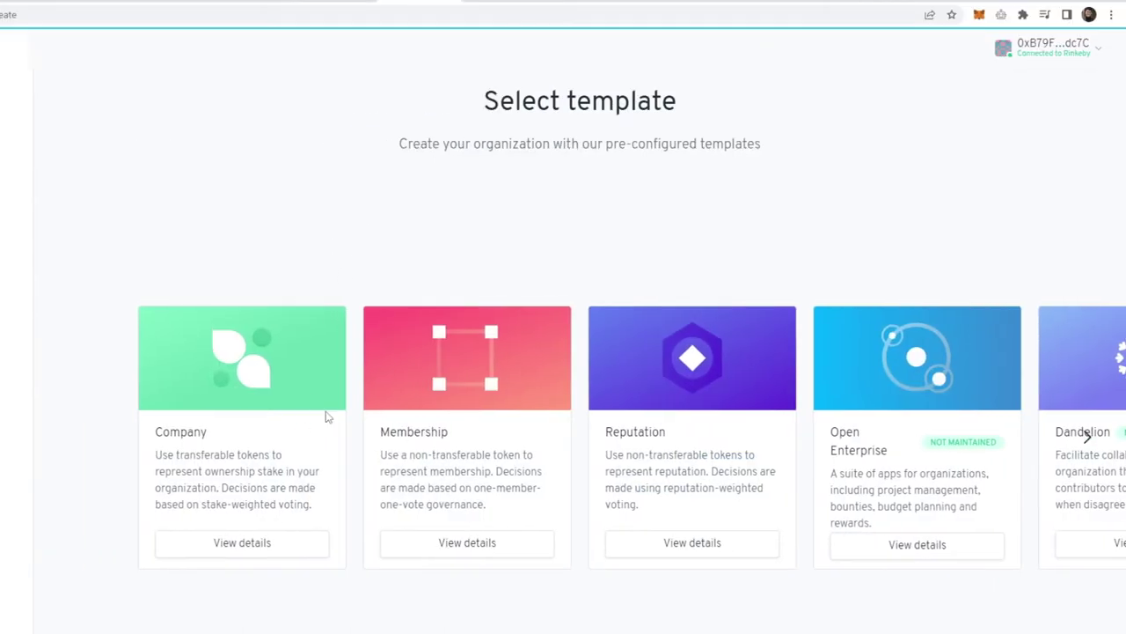
left_click(1088, 438)
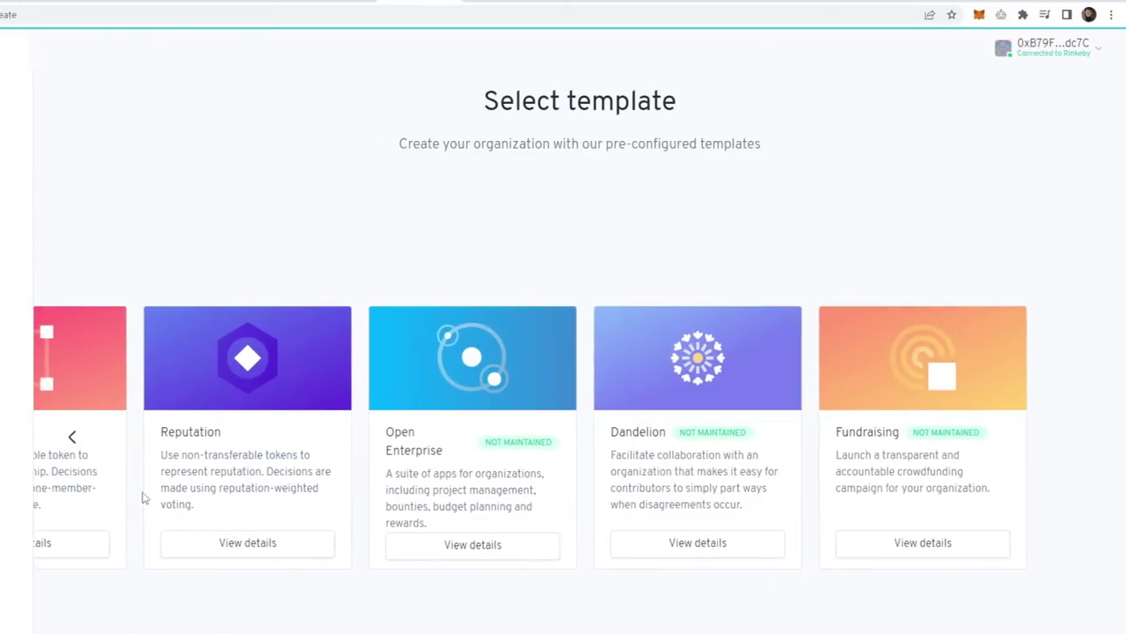
left_click(77, 446)
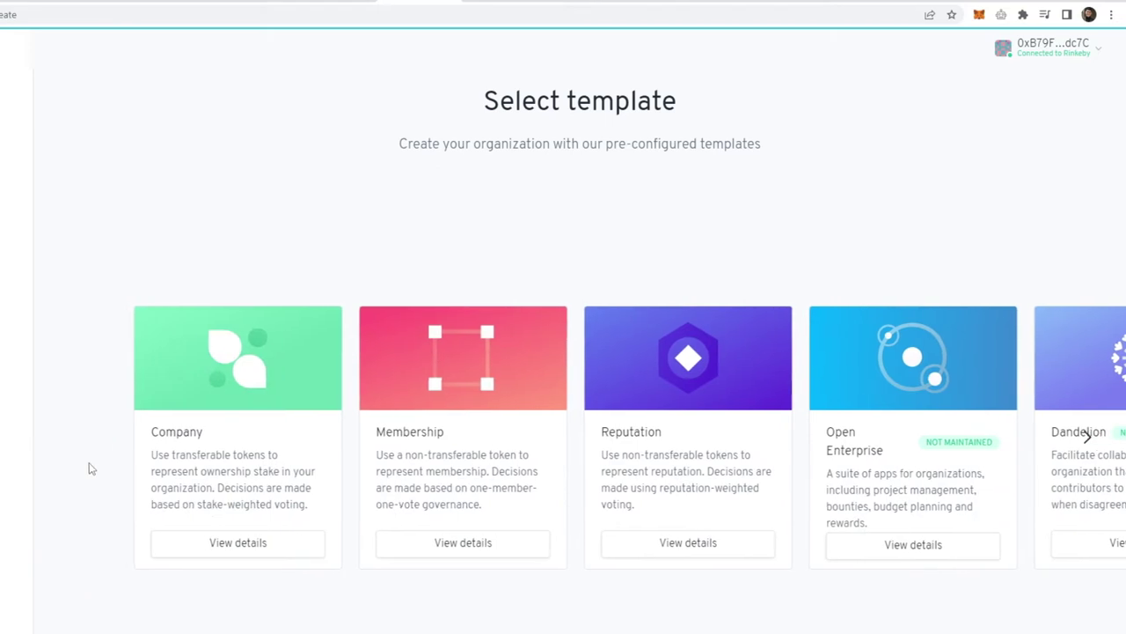
left_click(274, 554)
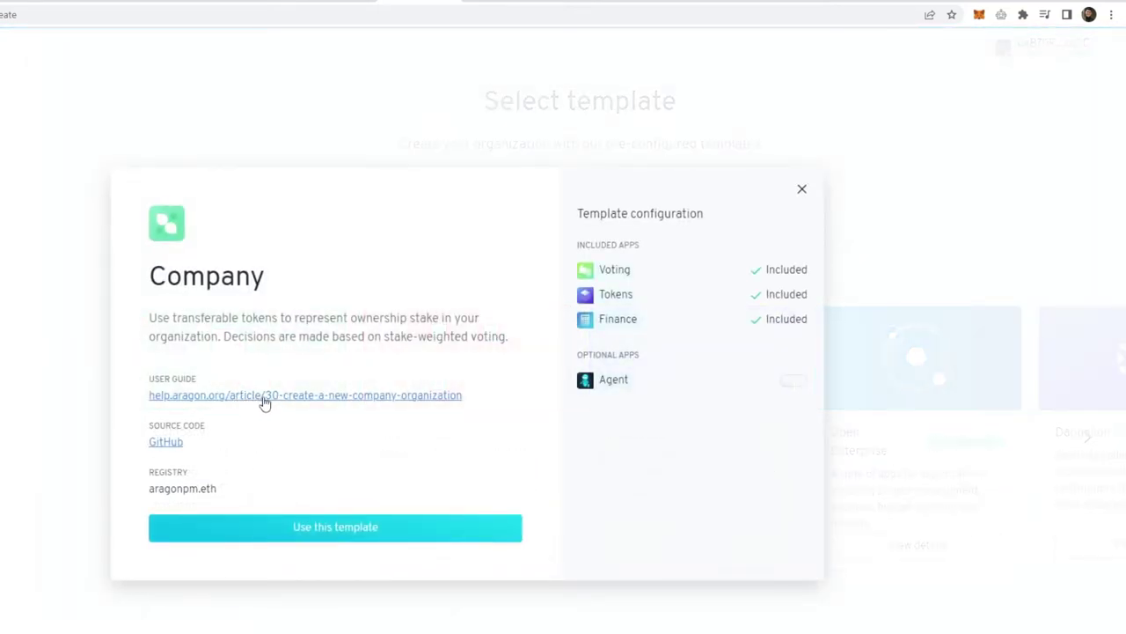
left_click(801, 190)
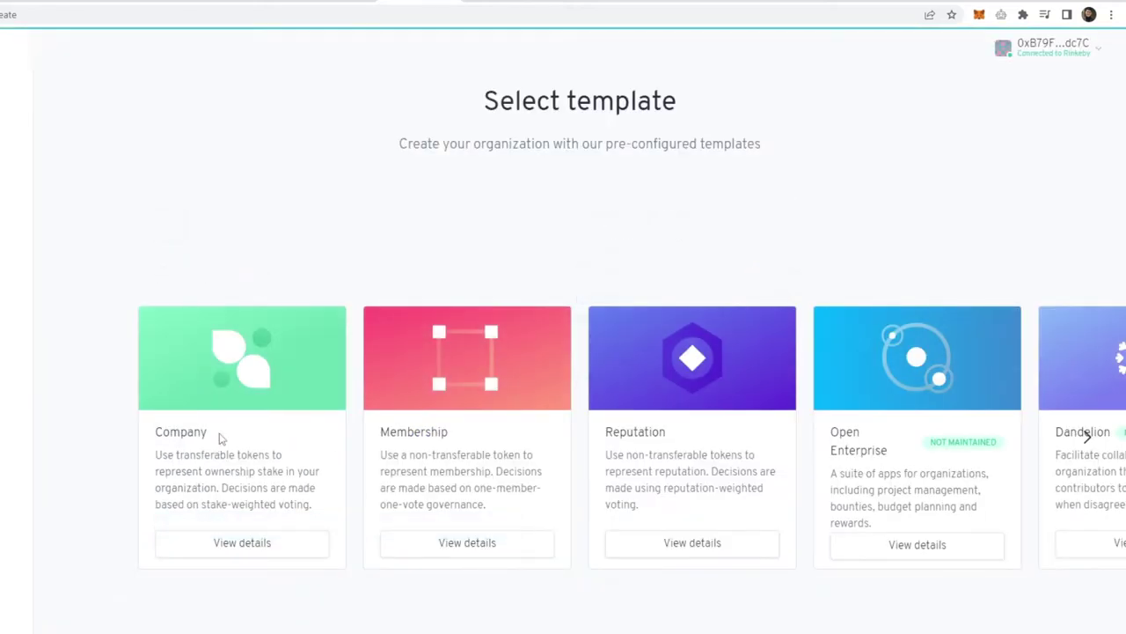
left_click(253, 544)
left_click(797, 380)
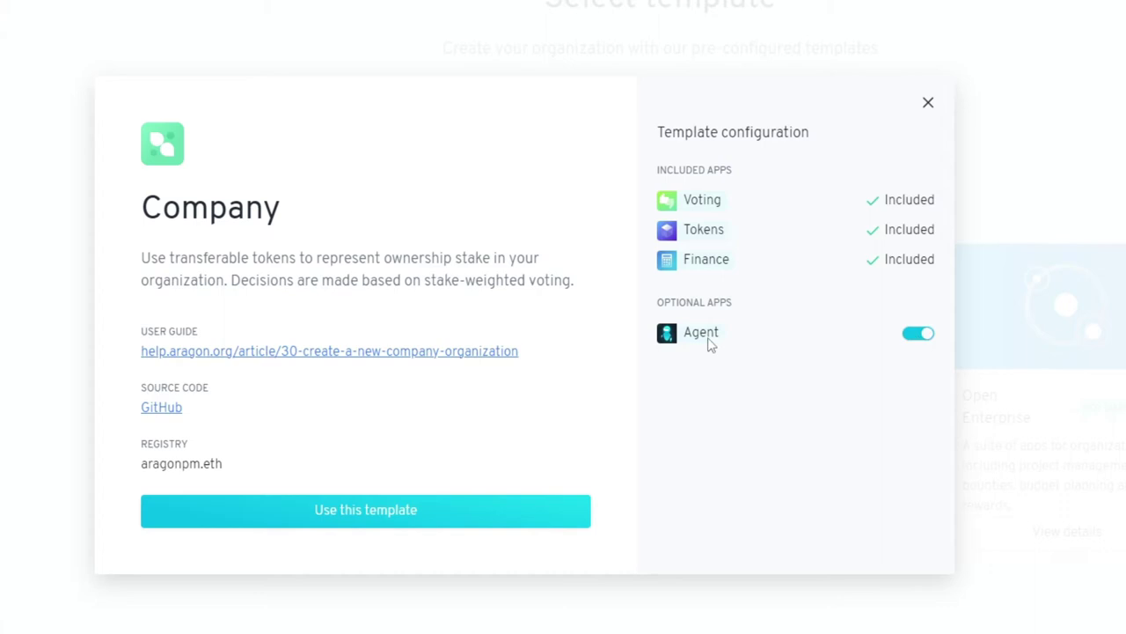
left_click(359, 525)
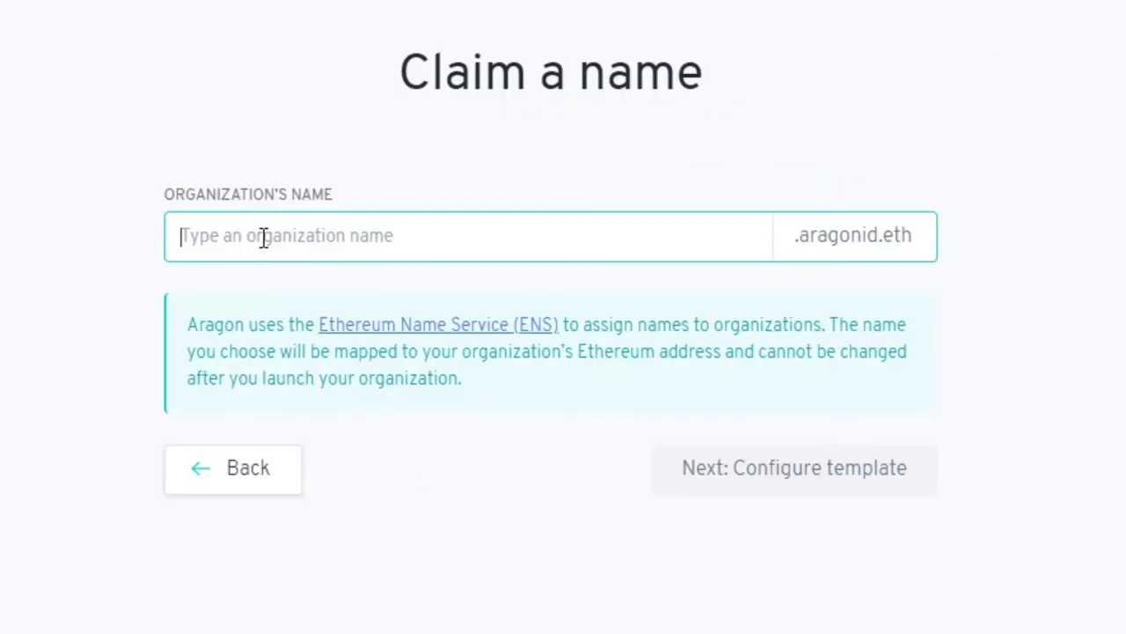
- Name the organization 'thematrix' and begin entering the Fireball token name
type("thematrix")
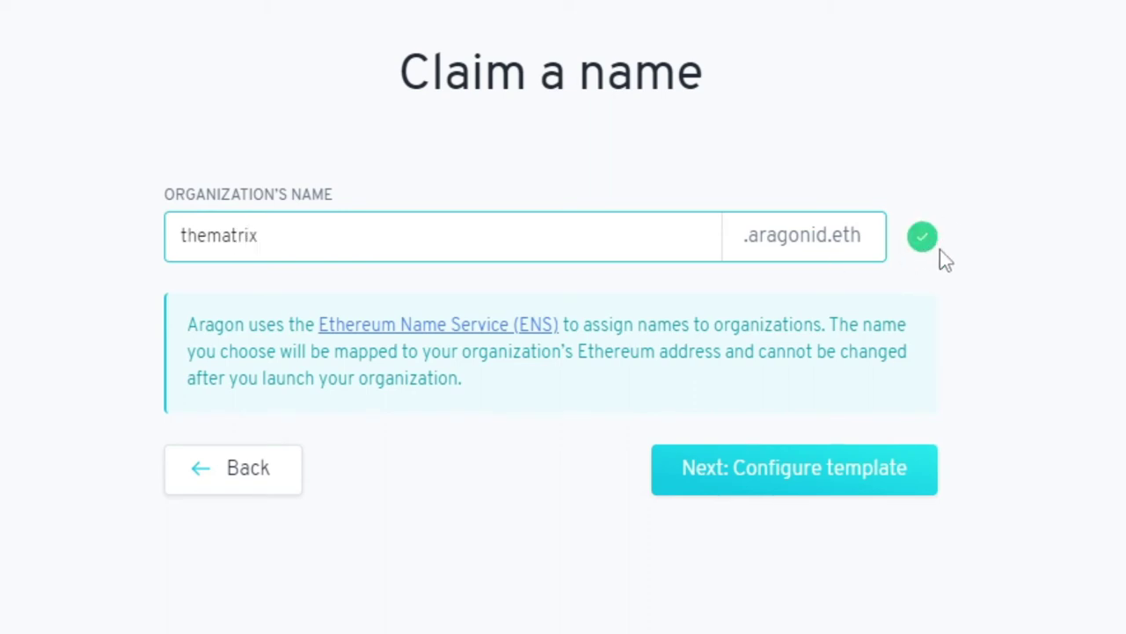
left_click(729, 504)
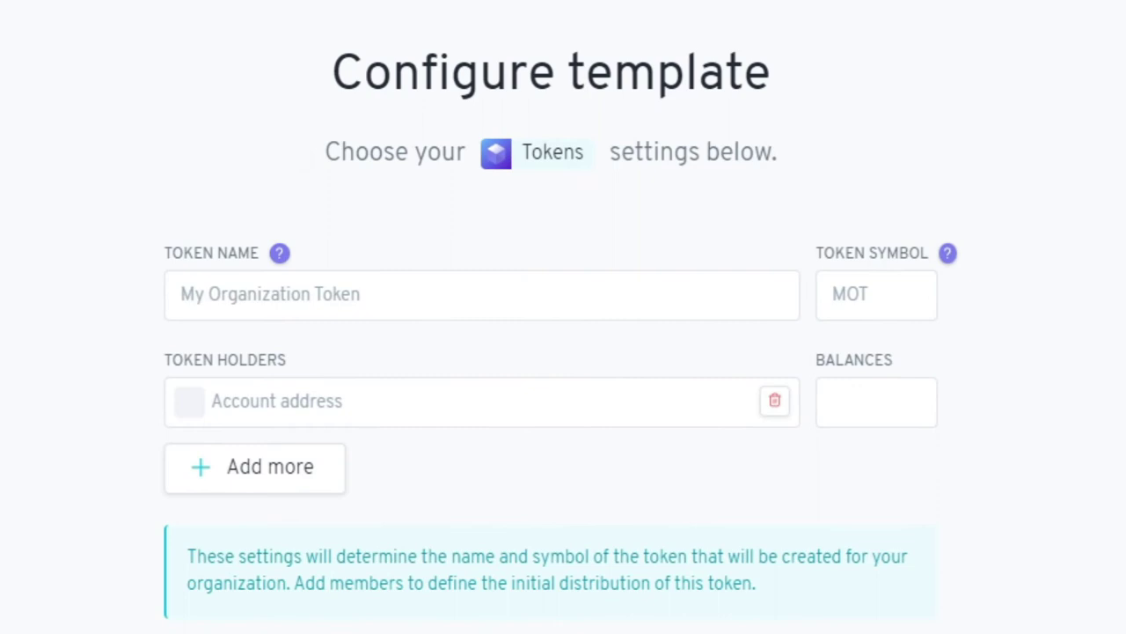
left_click(356, 314)
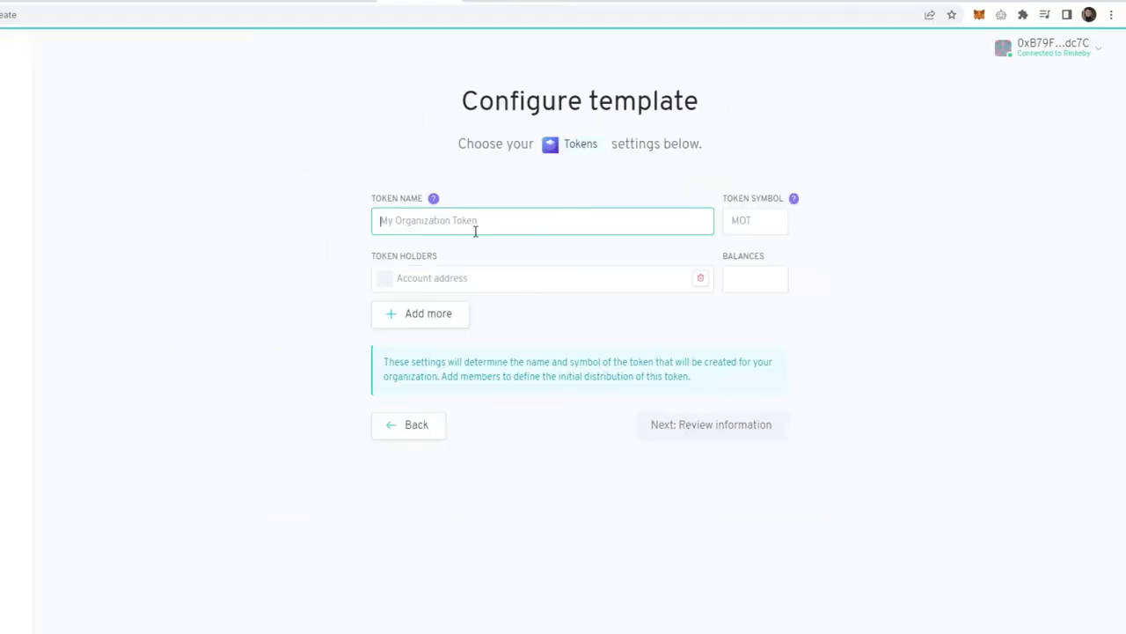
type("Fireball")
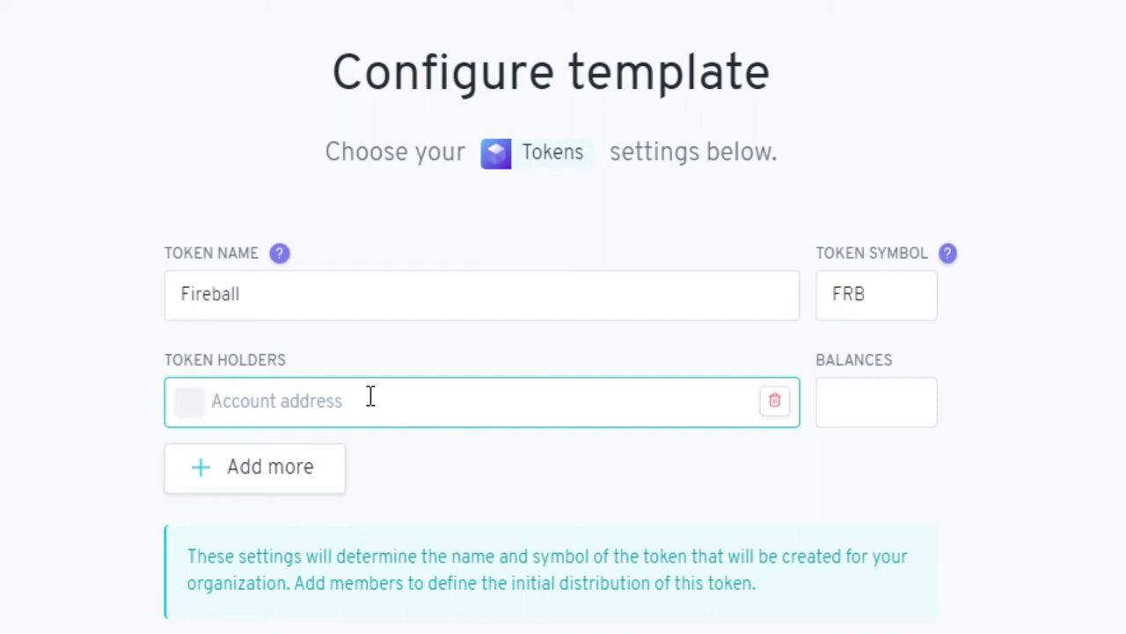
- Make the wallet address the sole token holder with 100000 FRB and proceed to review
left_click(929, 4)
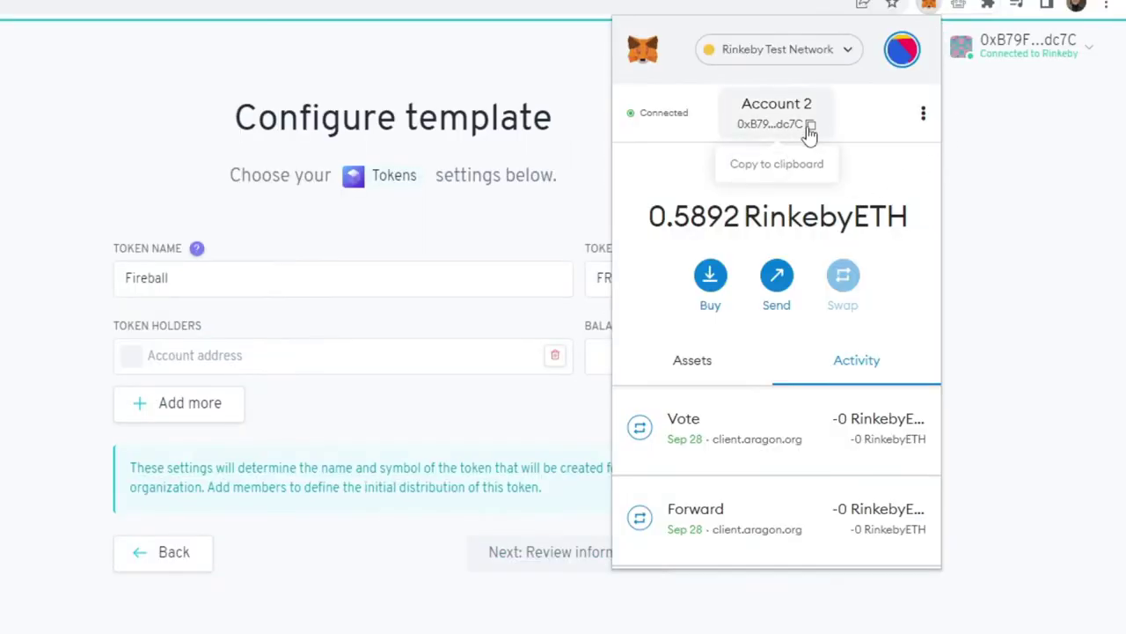
left_click(220, 283)
left_click(202, 347)
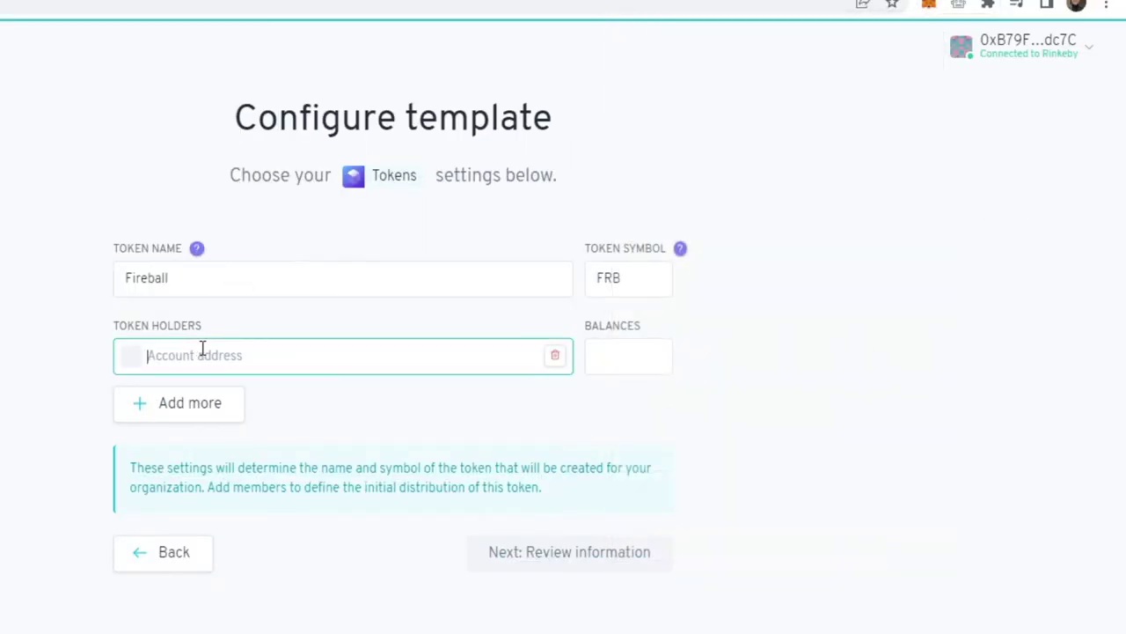
type("0xB79F46e4c7033FA2b9ceB3B54F596ad49A3Cdc7C")
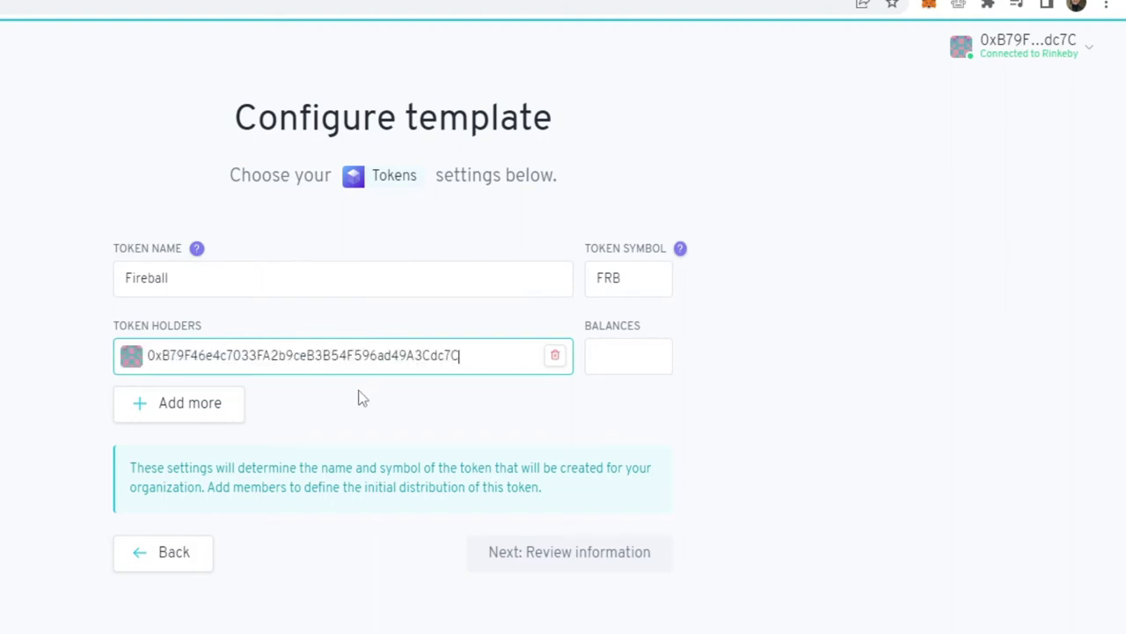
key("Tab")
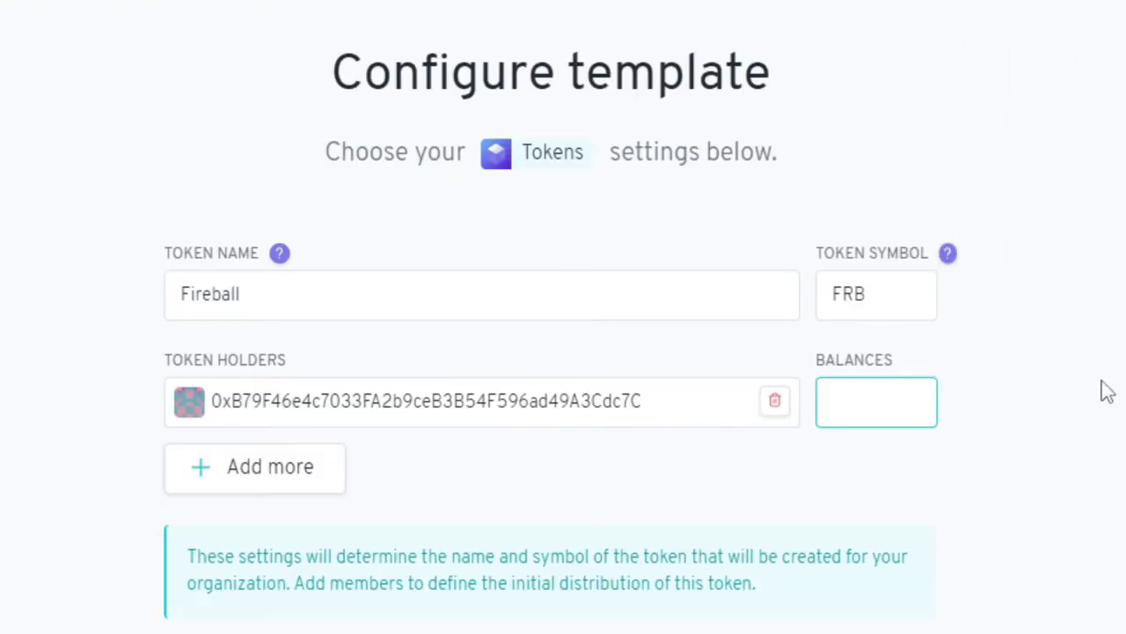
type("100000")
left_click(286, 474)
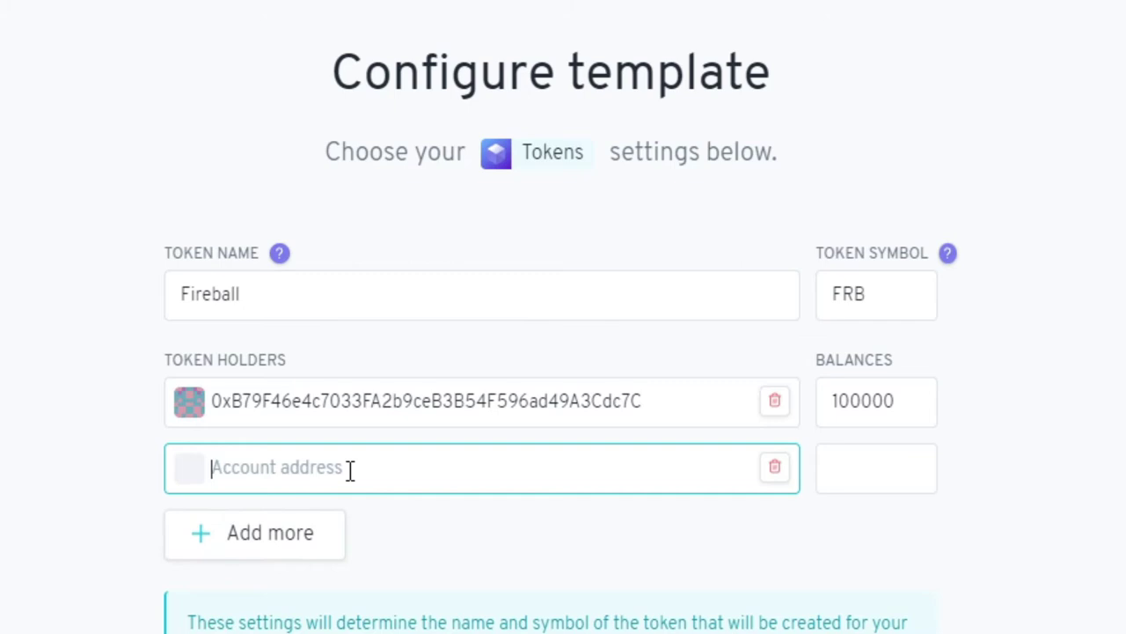
left_click(775, 466)
left_click(701, 432)
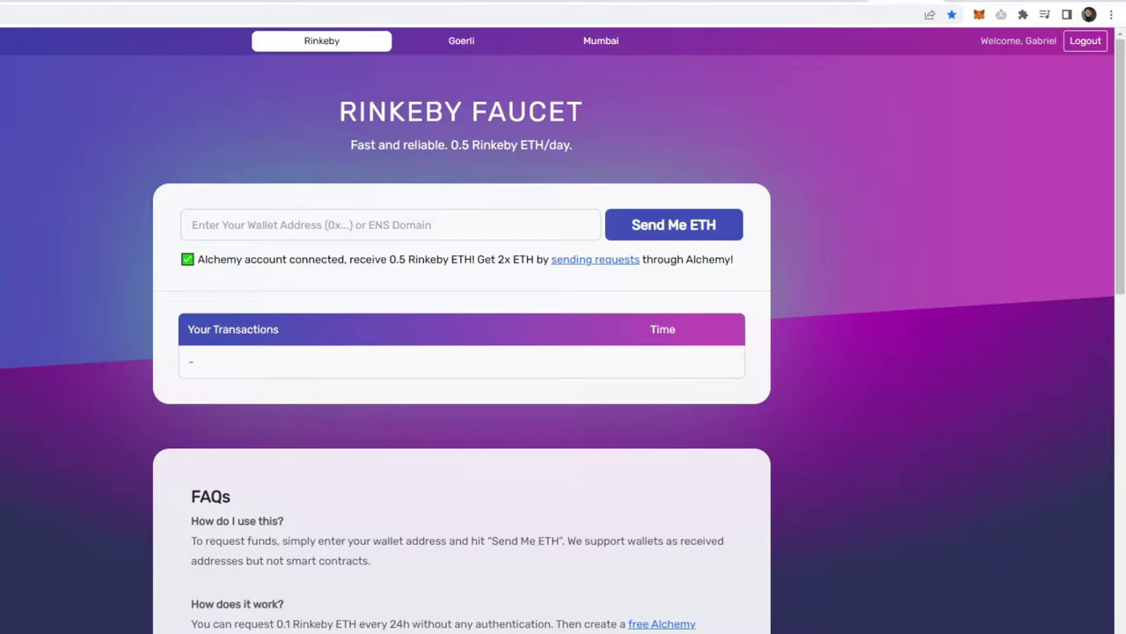
- Request 0.5 Rinkeby ETH from the faucet for the pasted wallet address
left_click(262, 233)
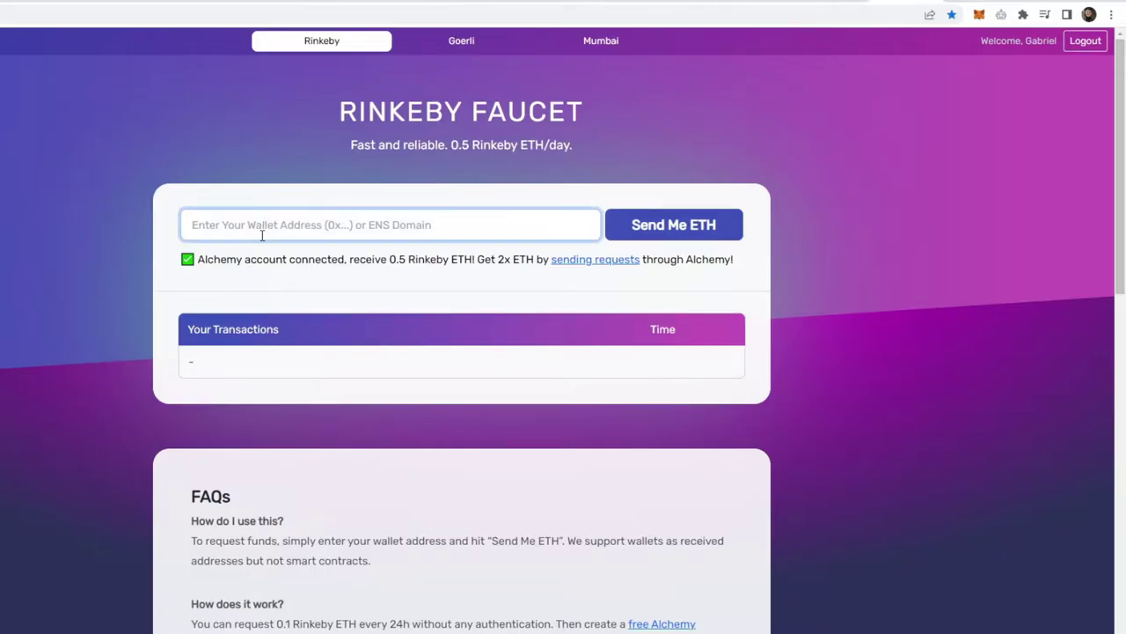
type("0xB79F46e4c7033FA2b9ceB3B54F596ad49A3Cdc7C")
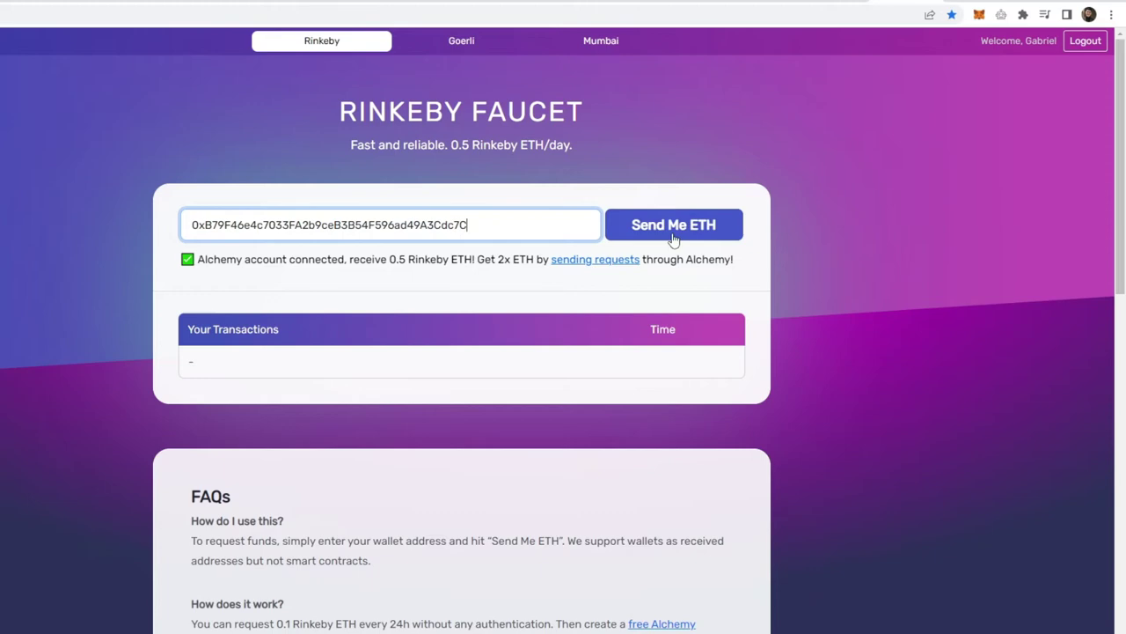
left_click(693, 236)
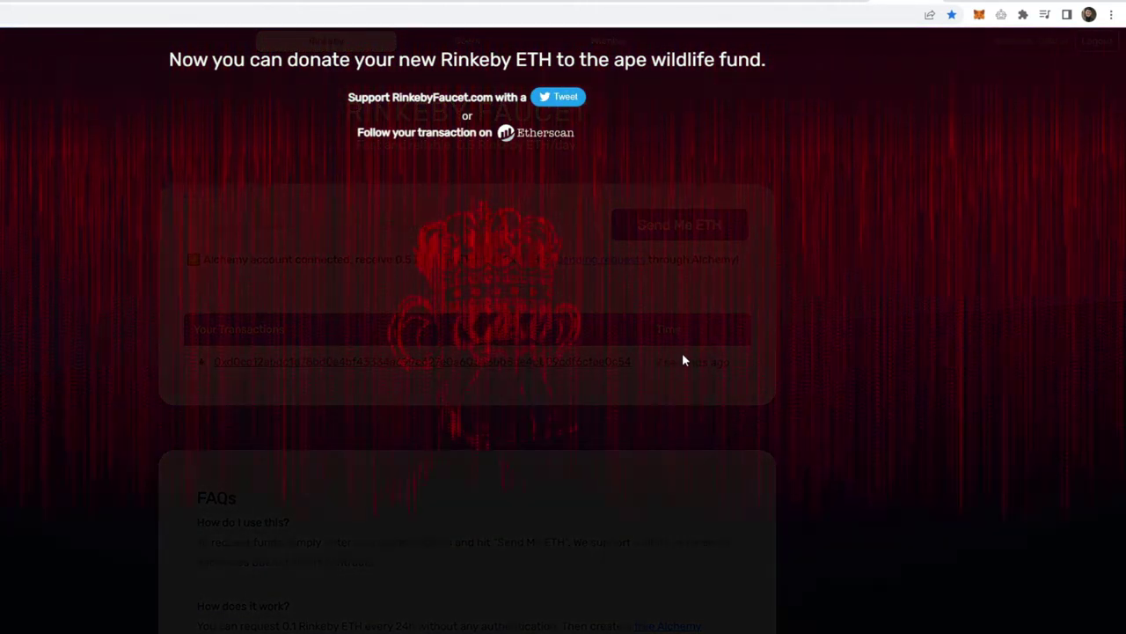
- Confirm the 0.5 RinkebyETH receipt in MetaMask and return to the Aragon review page
left_click(980, 15)
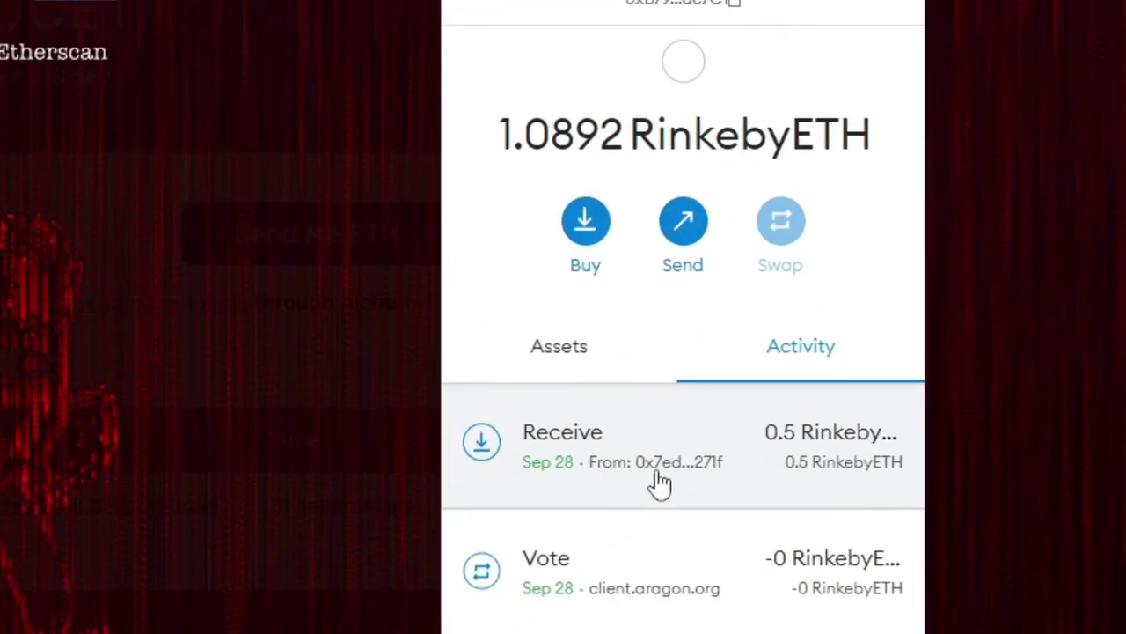
left_click(840, 341)
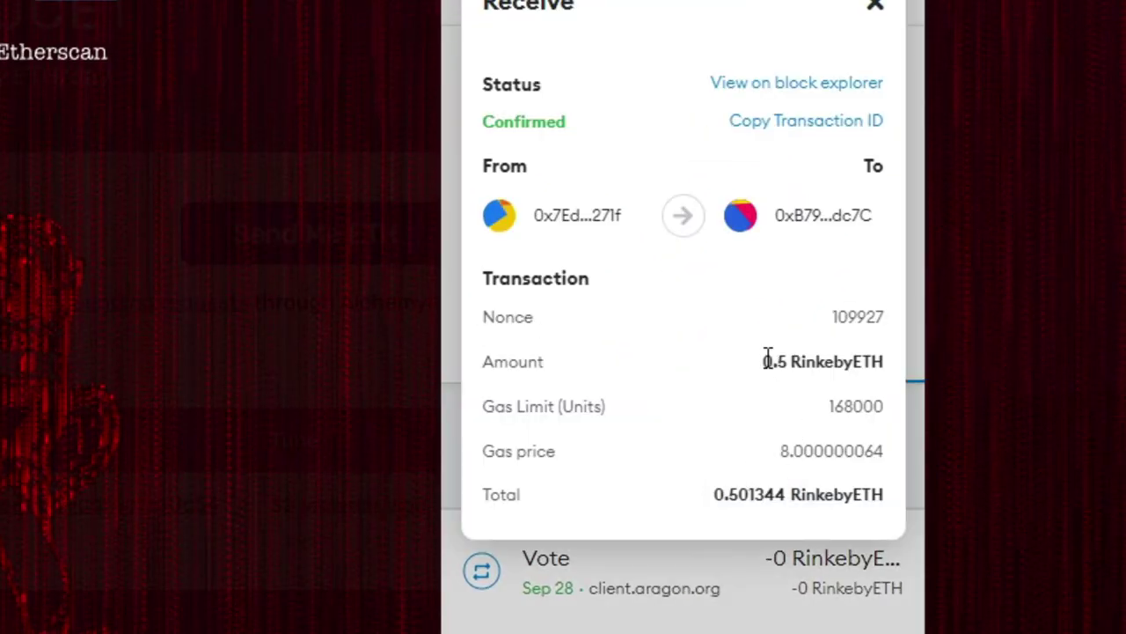
left_click_drag(764, 360, 846, 361)
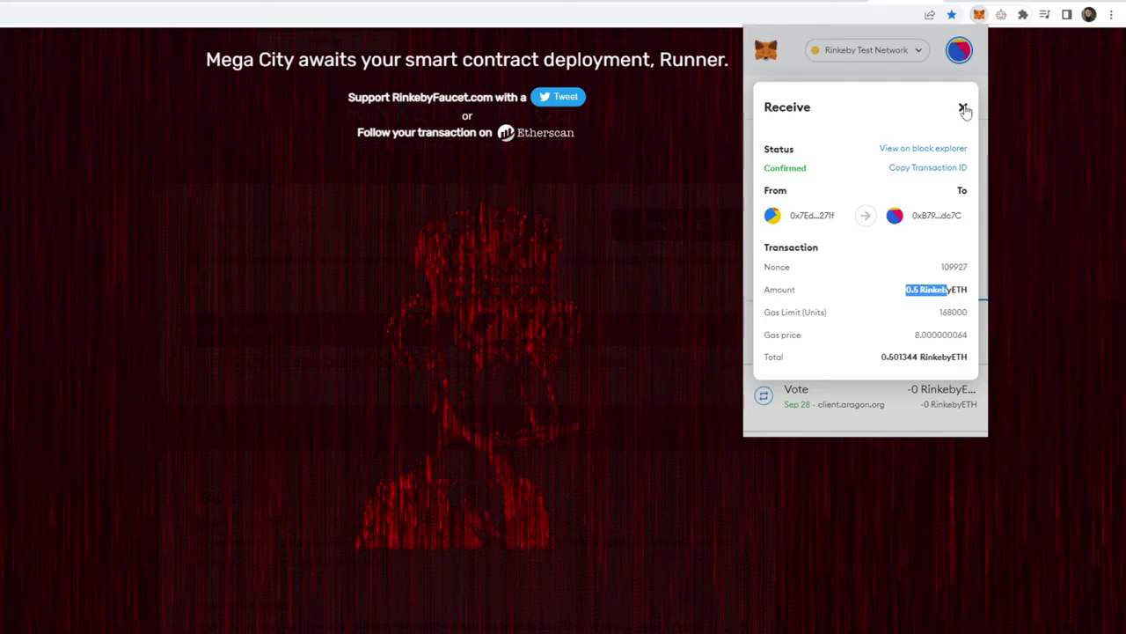
left_click(937, 3)
left_click(379, 2)
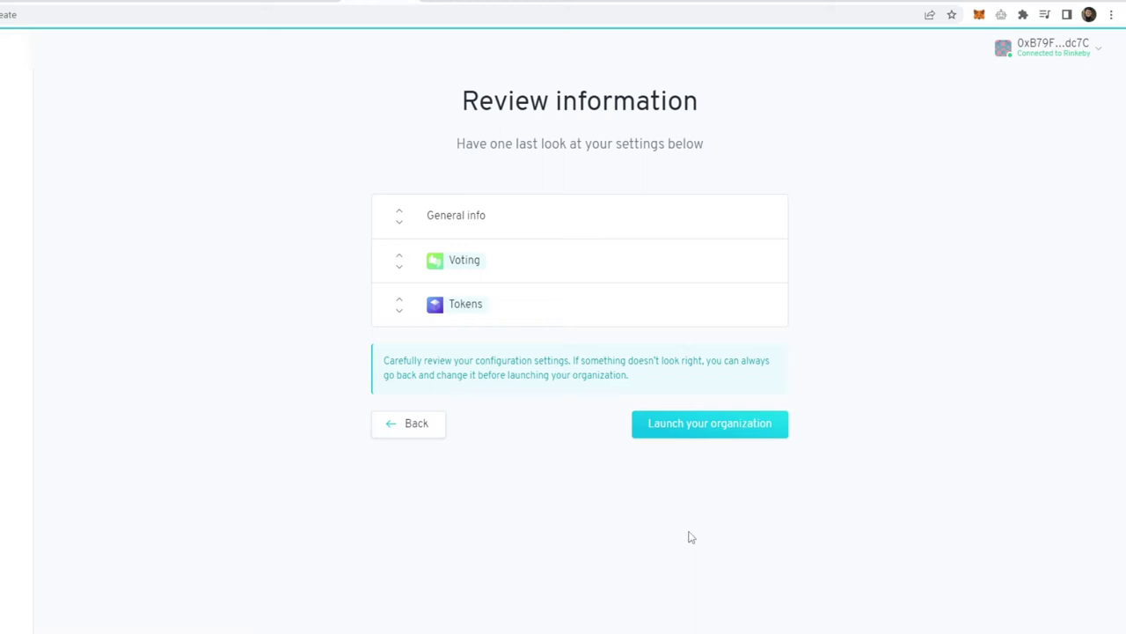
- Launch the organization, approve it in MetaMask, and open Tokens showing 100,000 FRB
left_click(697, 429)
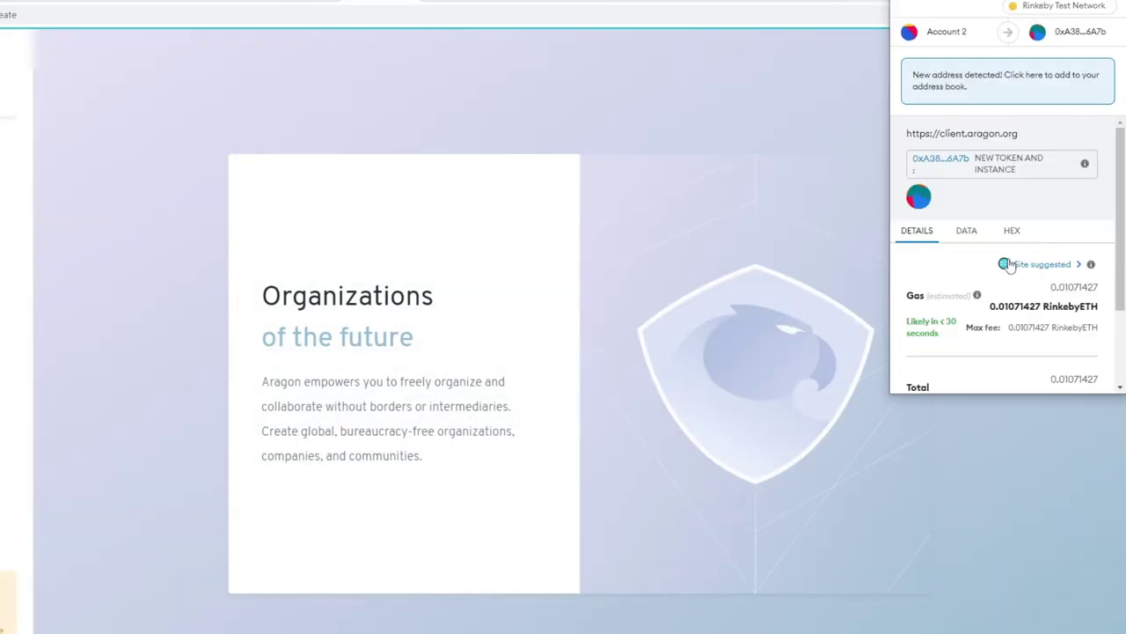
scroll(1007, 264, "down", 2)
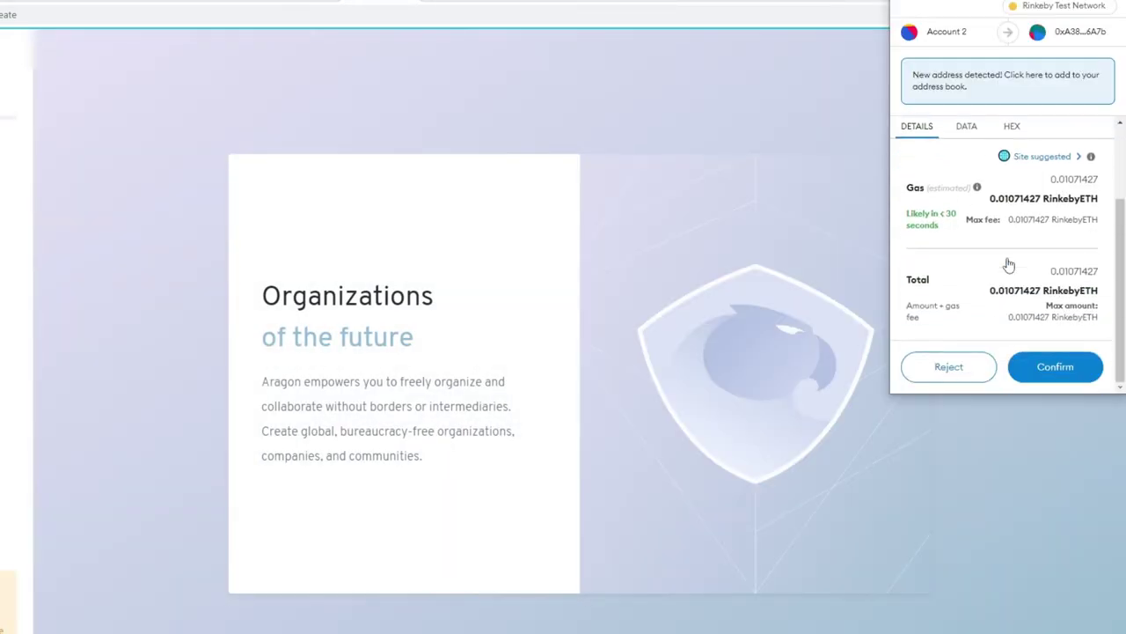
left_click(1068, 368)
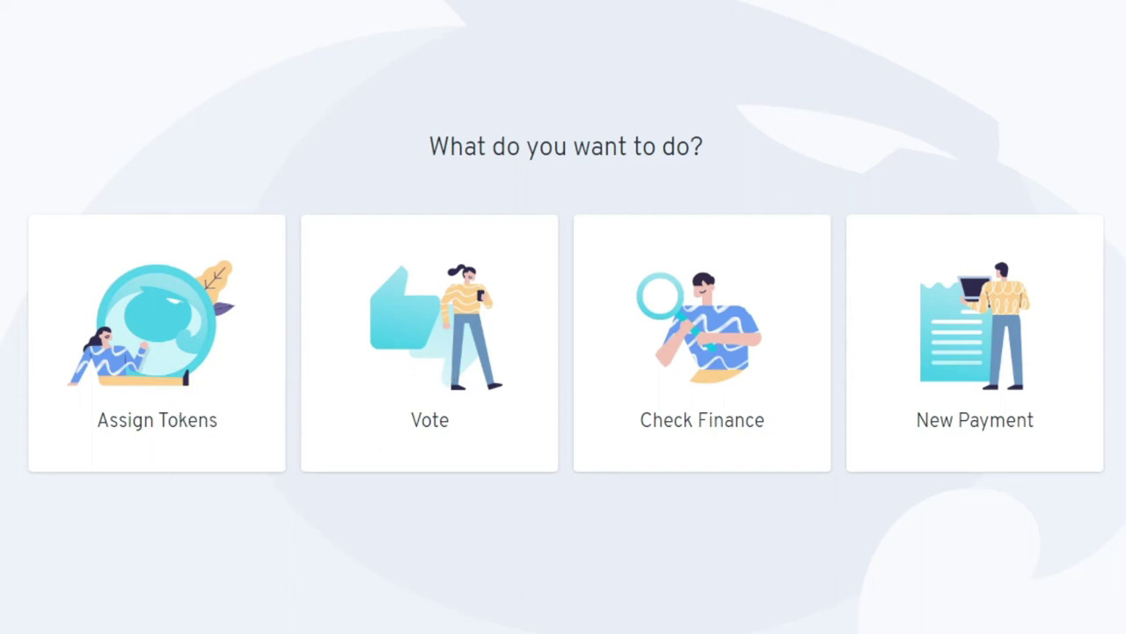
left_click(126, 432)
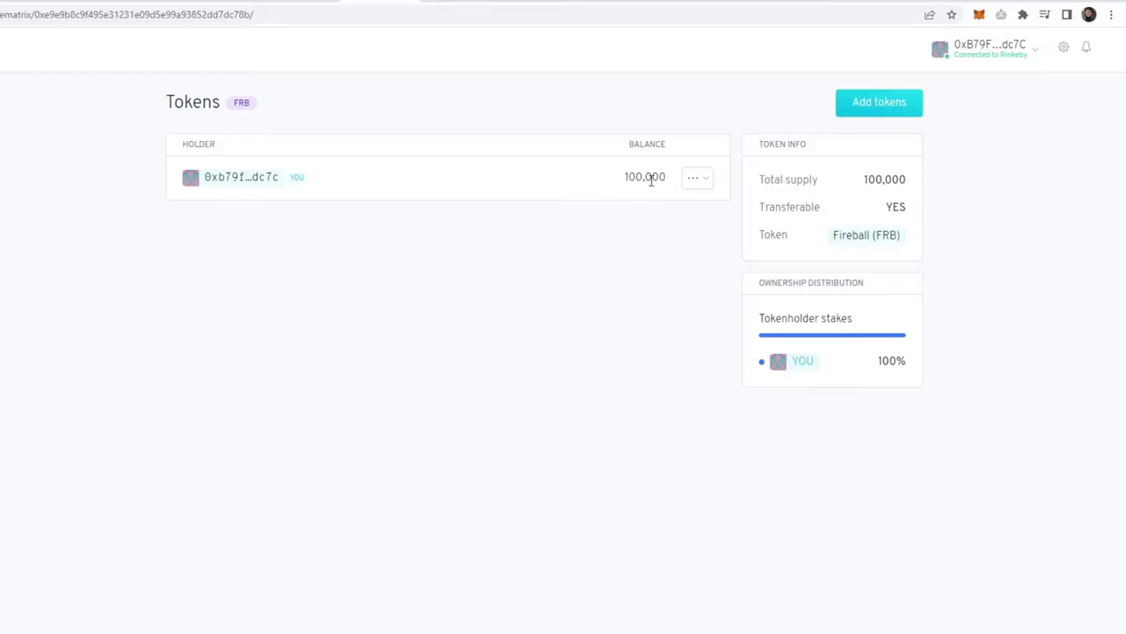
- Propose minting 100000 more FRB to your holder address and sign the vote transaction
left_click(711, 182)
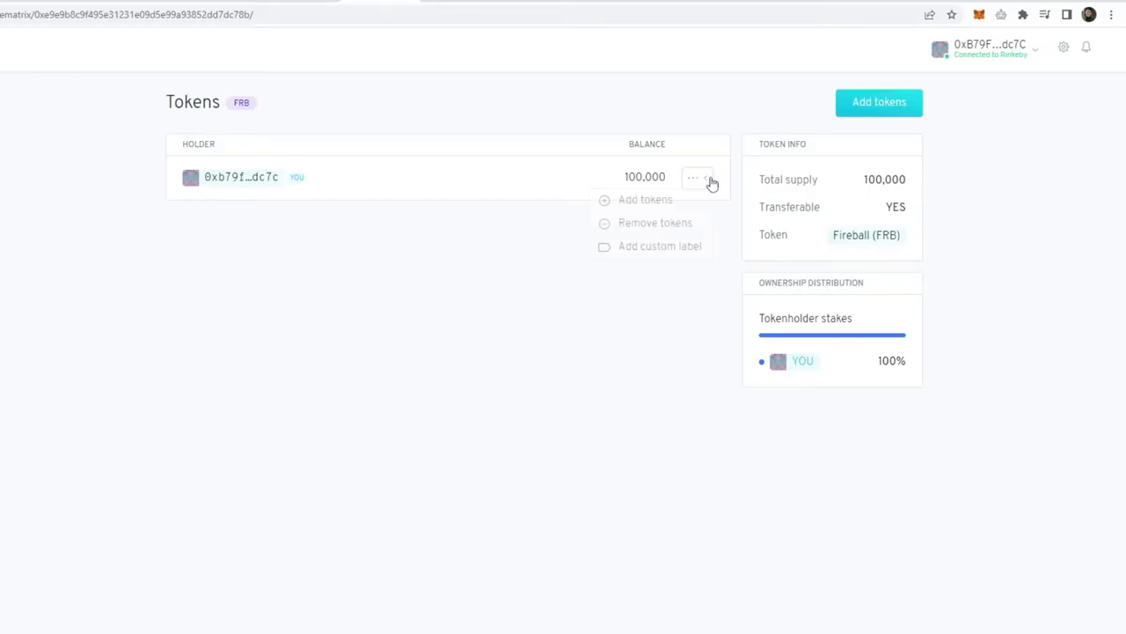
left_click(651, 205)
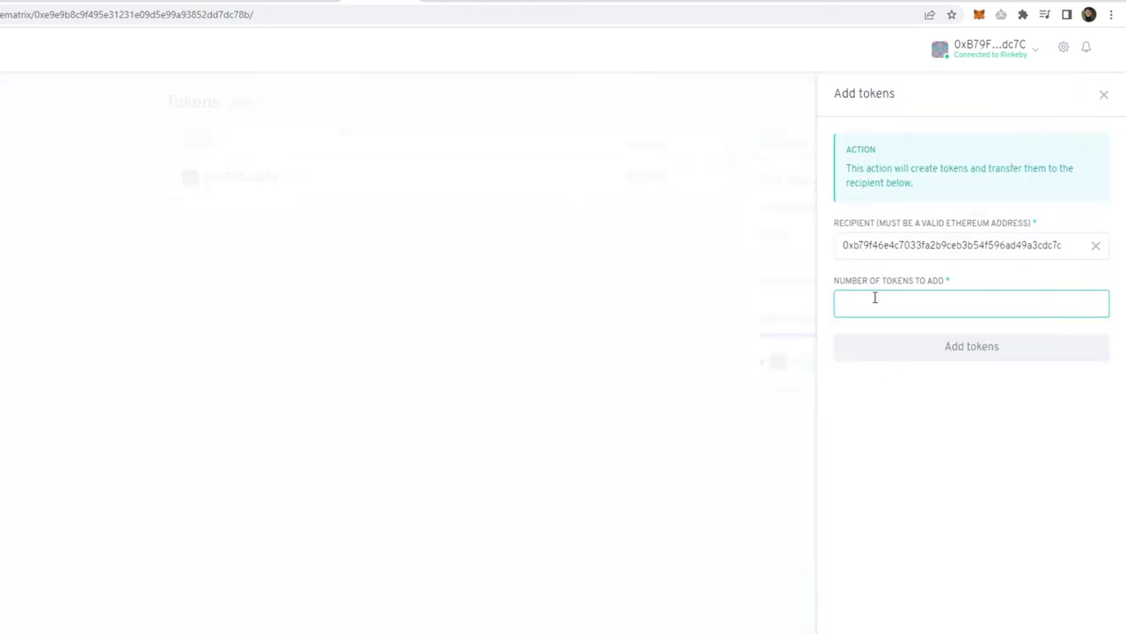
type("100000")
left_click(955, 352)
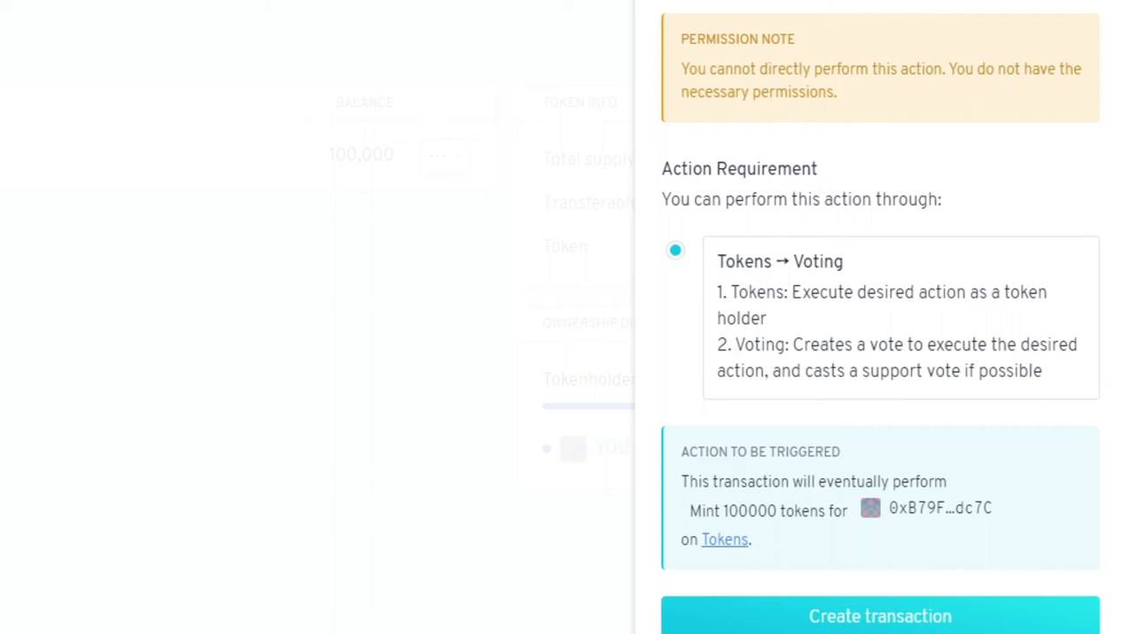
scroll(771, 314, "down", 1)
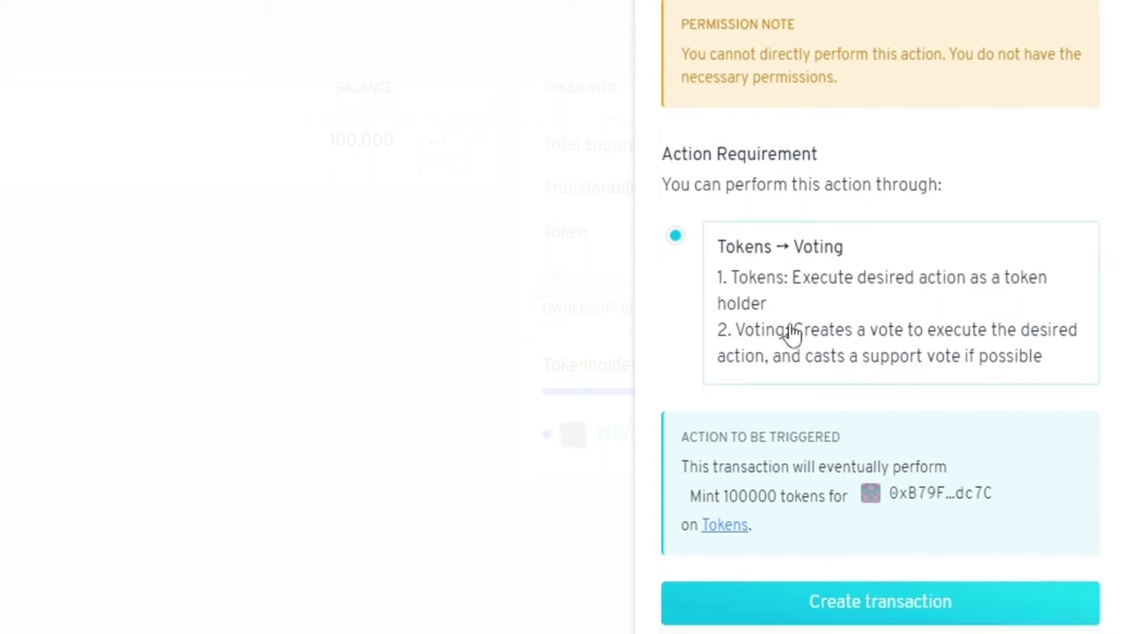
left_click(909, 593)
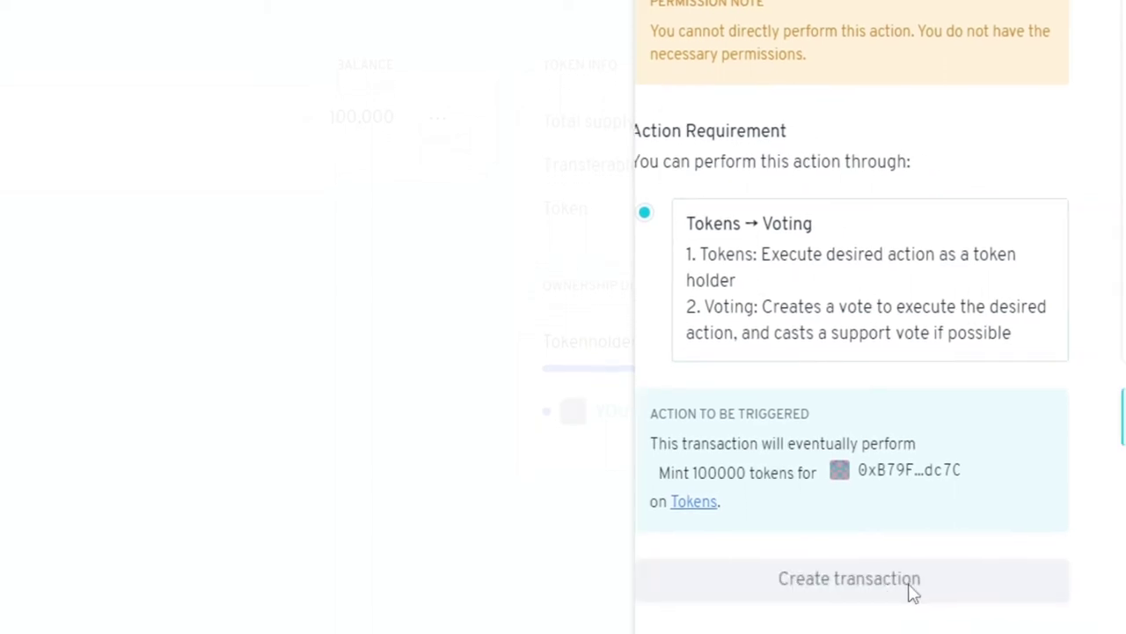
scroll(963, 399, "down", 3)
left_click(1003, 458)
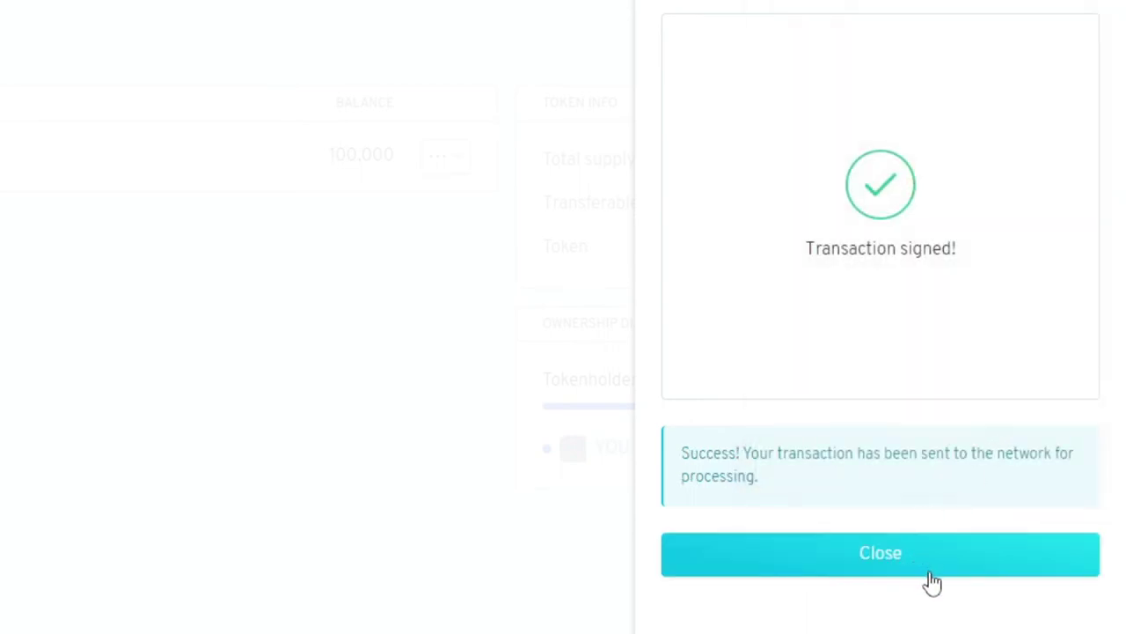
left_click(921, 570)
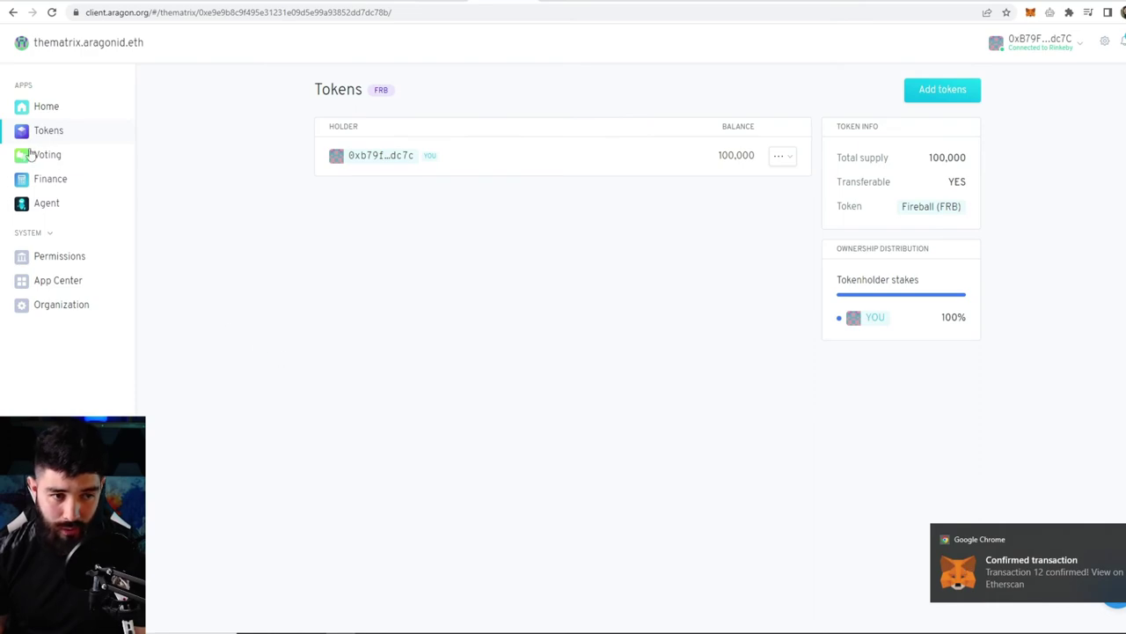
- Cast a yes vote on Vote #0 to mint 100000 FRB tokens
left_click(36, 160)
left_click(418, 278)
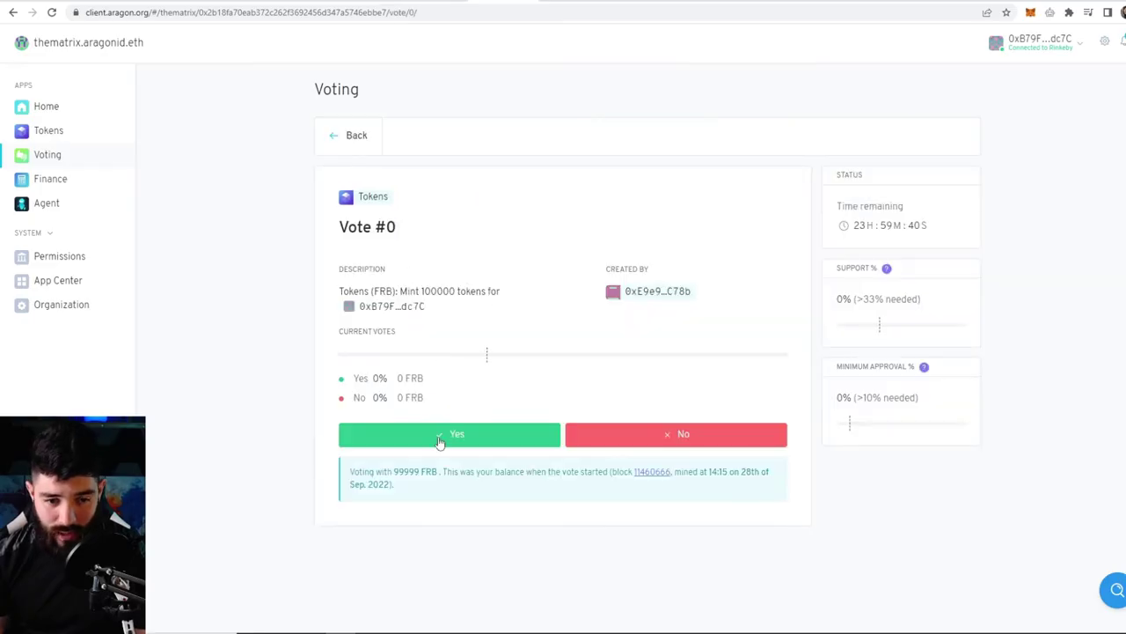
left_click(509, 440)
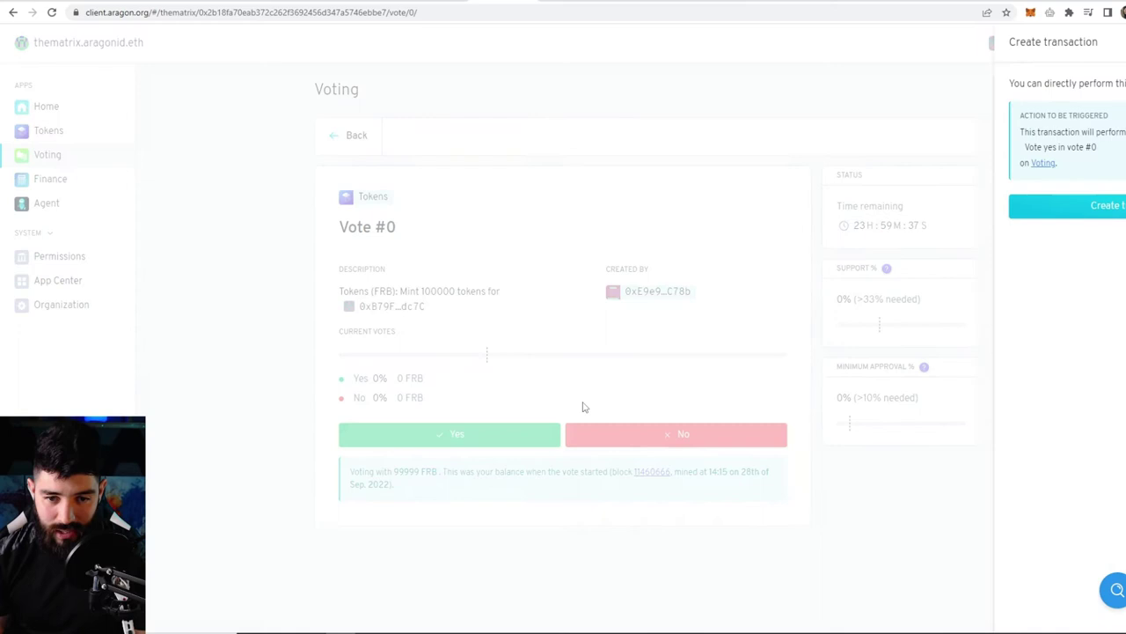
left_click(1025, 212)
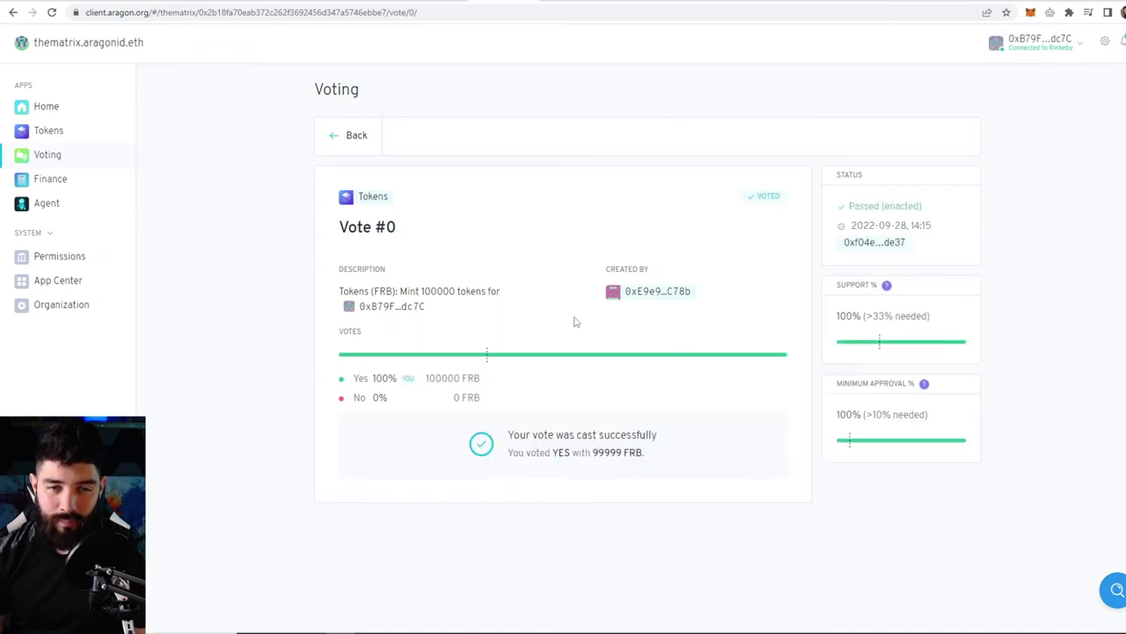
left_click_drag(515, 440, 695, 423)
left_click(643, 425)
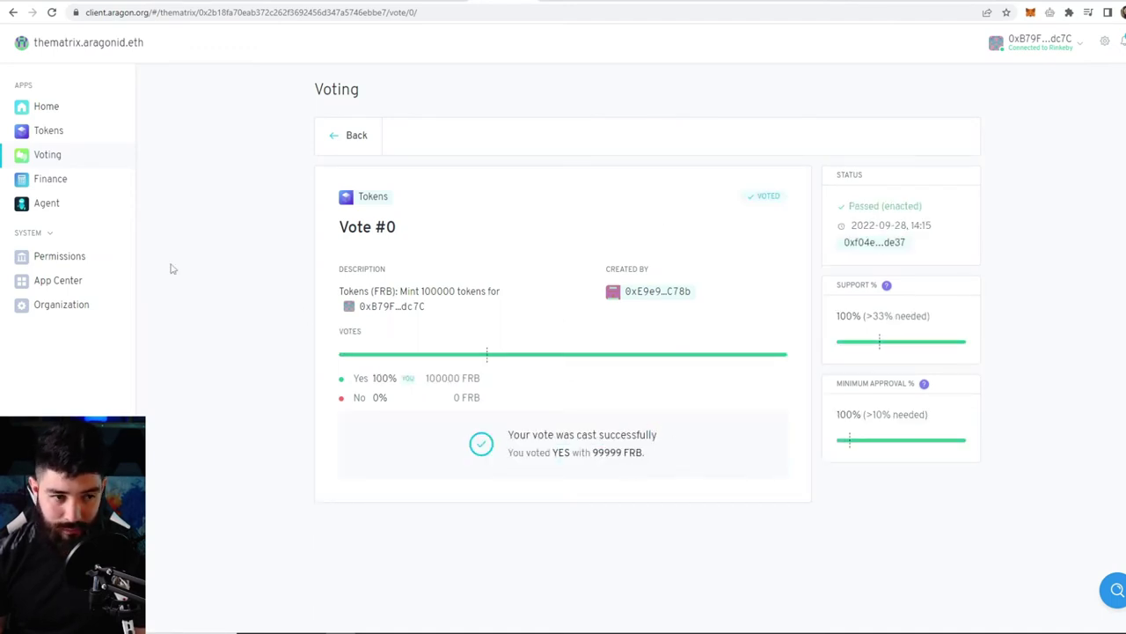
- Verify the FRB balance now reads 200,000 in Tokens, then return to Voting
left_click(54, 133)
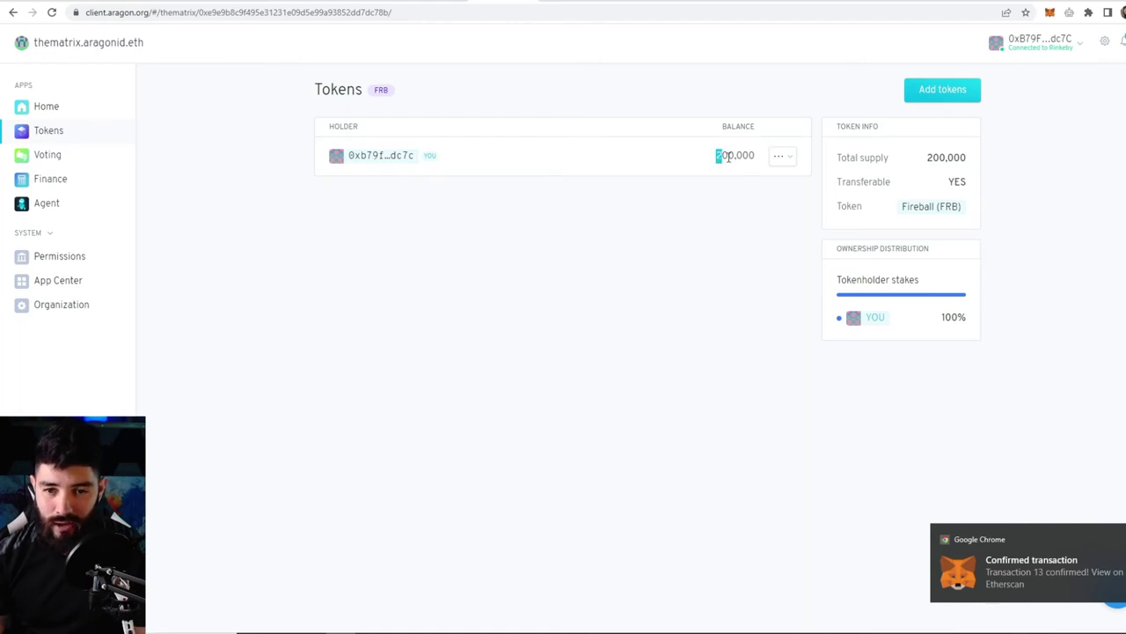
mouse_move(729, 157)
left_mouse_down()
mouse_move(758, 163)
mouse_move(740, 156)
left_mouse_up()
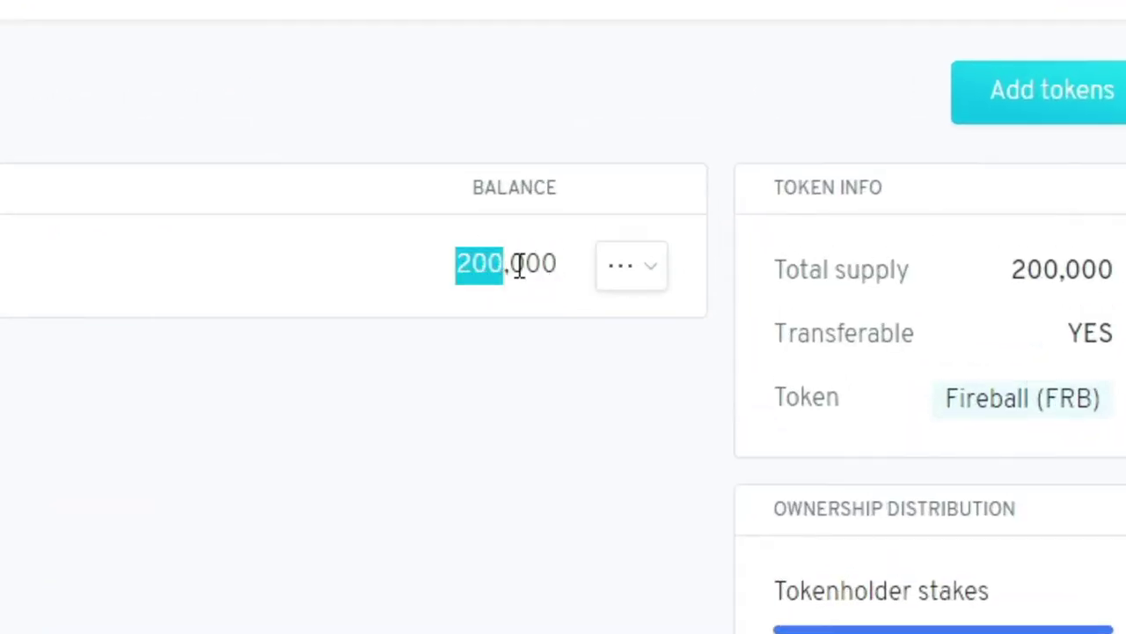
left_click_drag(519, 269, 563, 279)
left_click(96, 397)
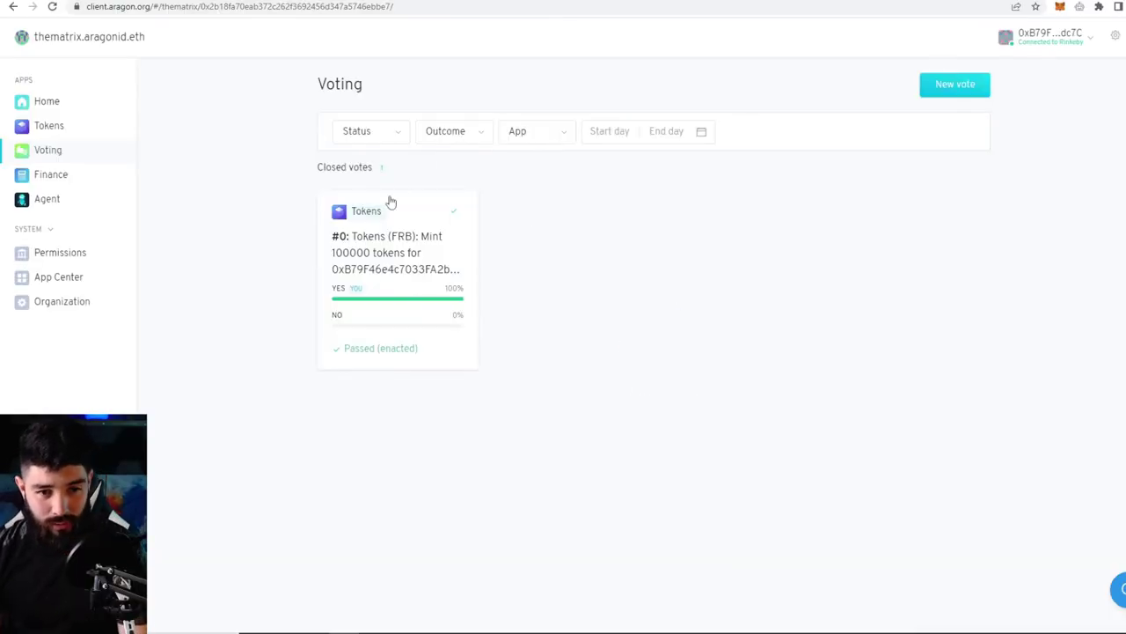
- Draft a vote asking 'should I get fired?' and cancel its transaction without submitting
left_click(955, 84)
type("should ")
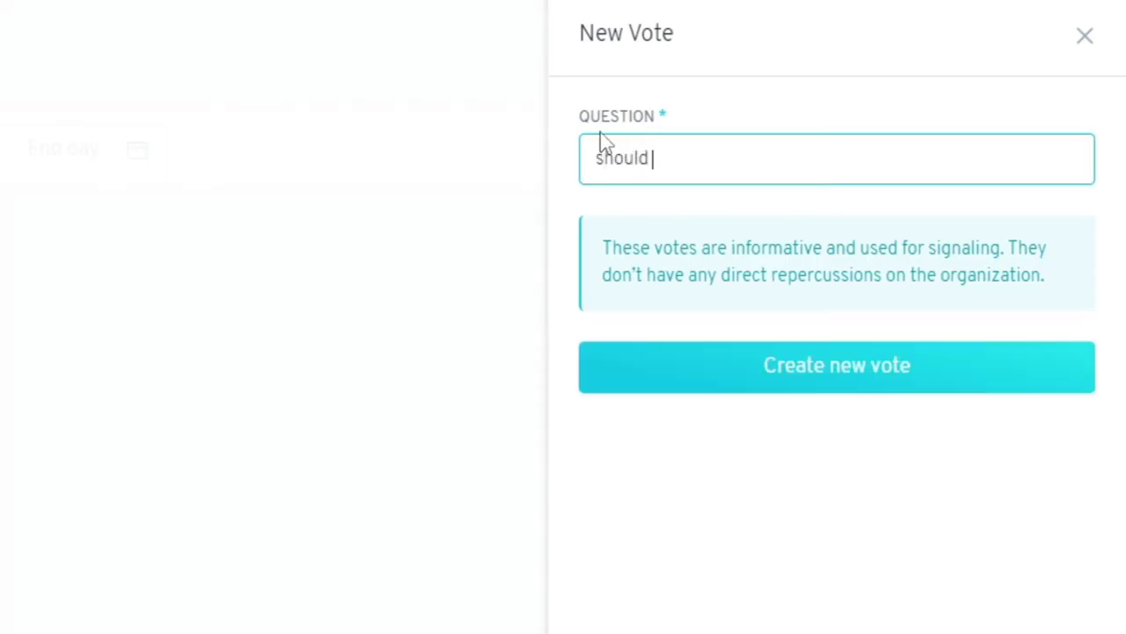
type("I get fired?")
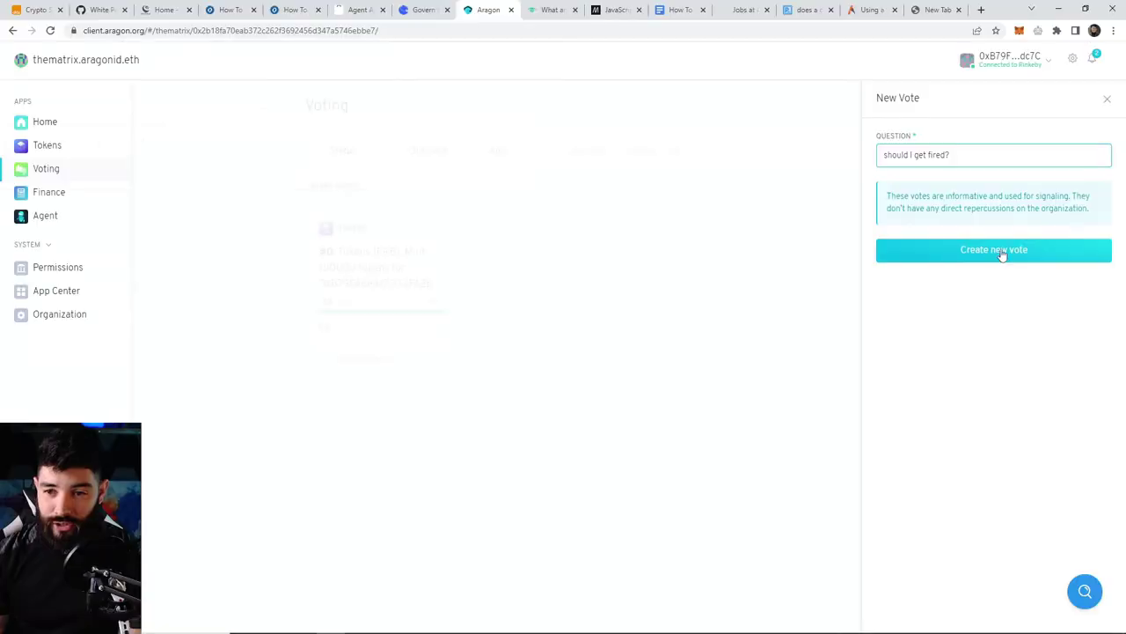
left_click(1002, 252)
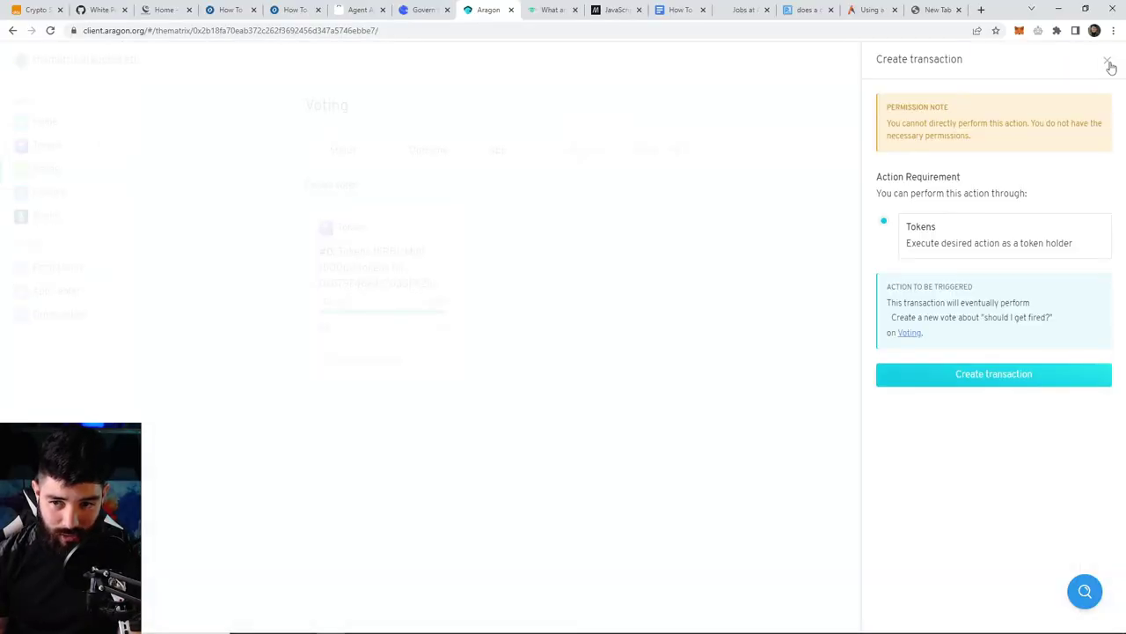
left_click(1108, 62)
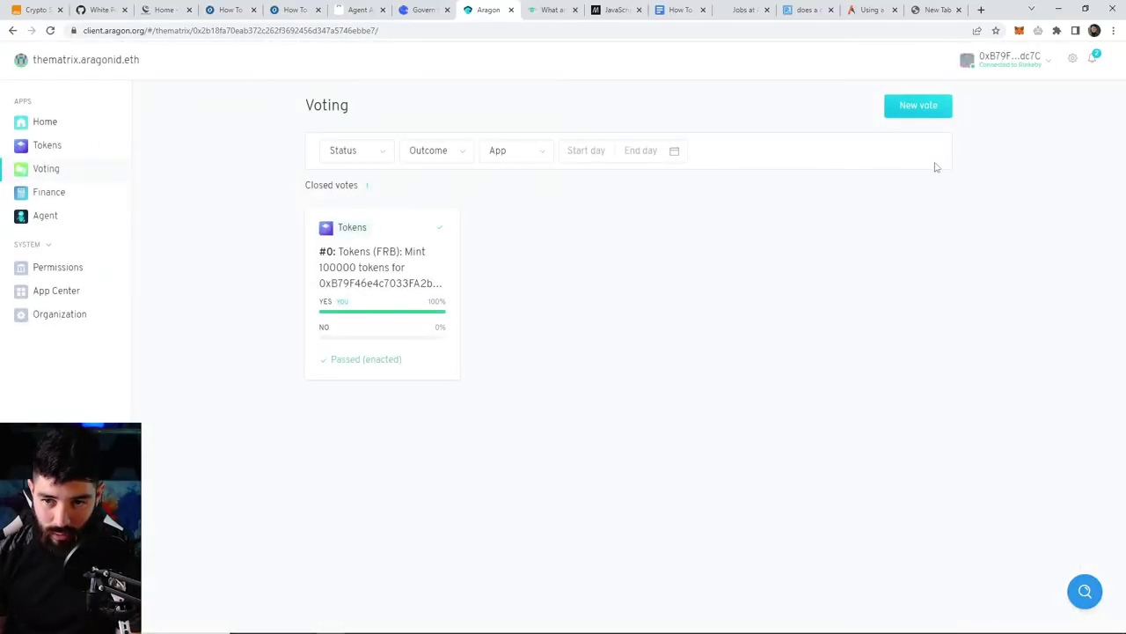
- Deposit ETH into the DAO's Finance app with reference 'this is a deposit into the DAO'
left_click(55, 199)
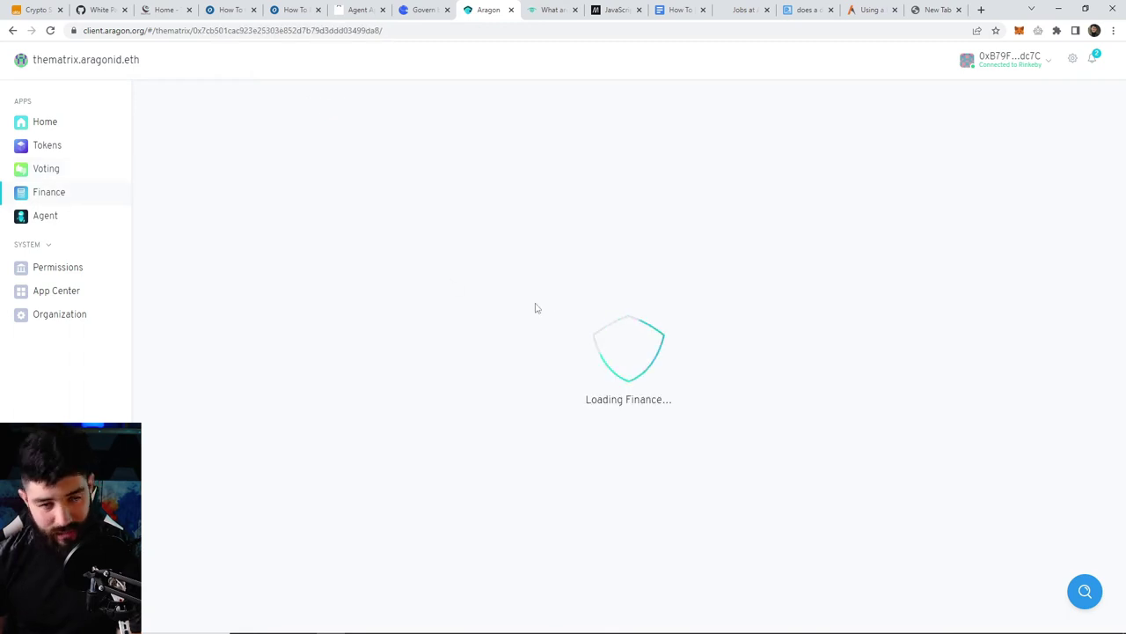
left_click(901, 113)
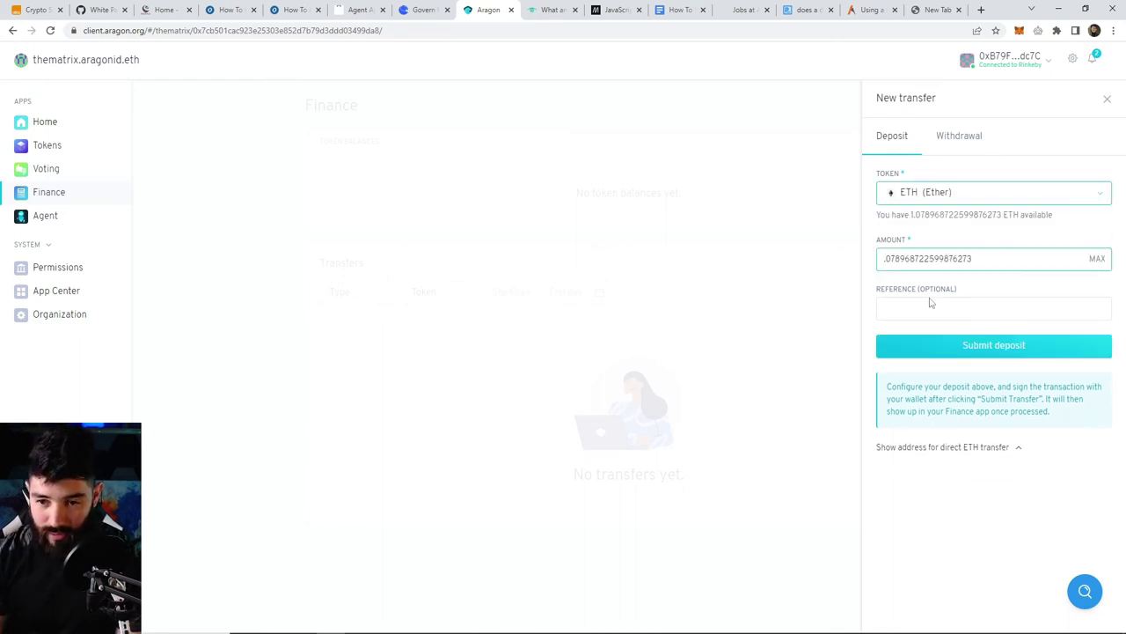
left_click(932, 307)
type("this is a deposit into the DAO")
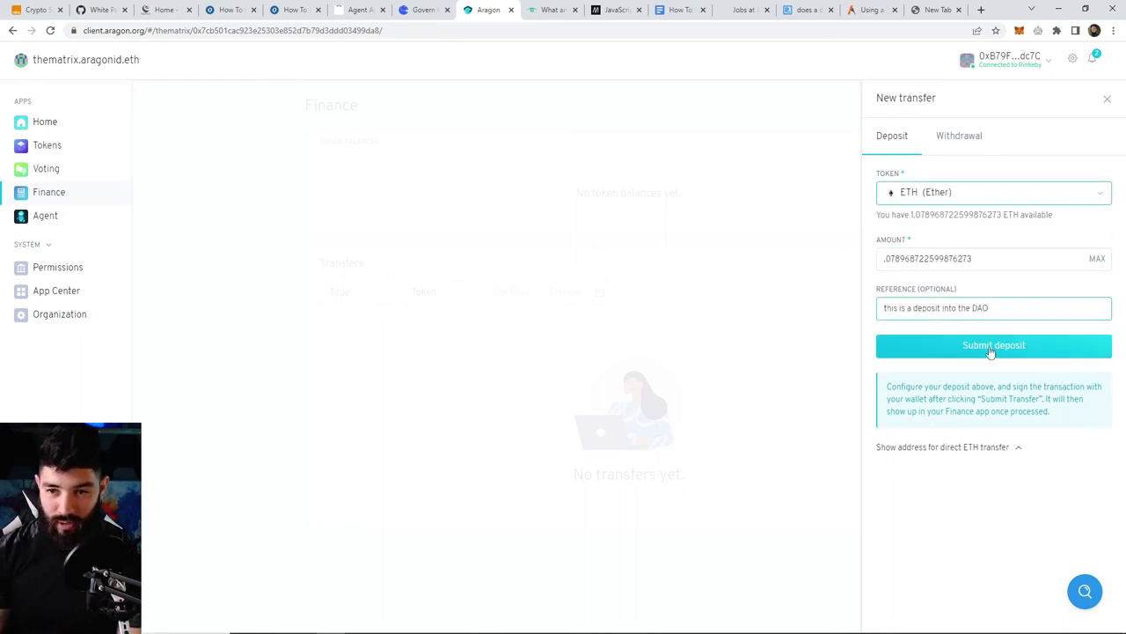
left_click(991, 349)
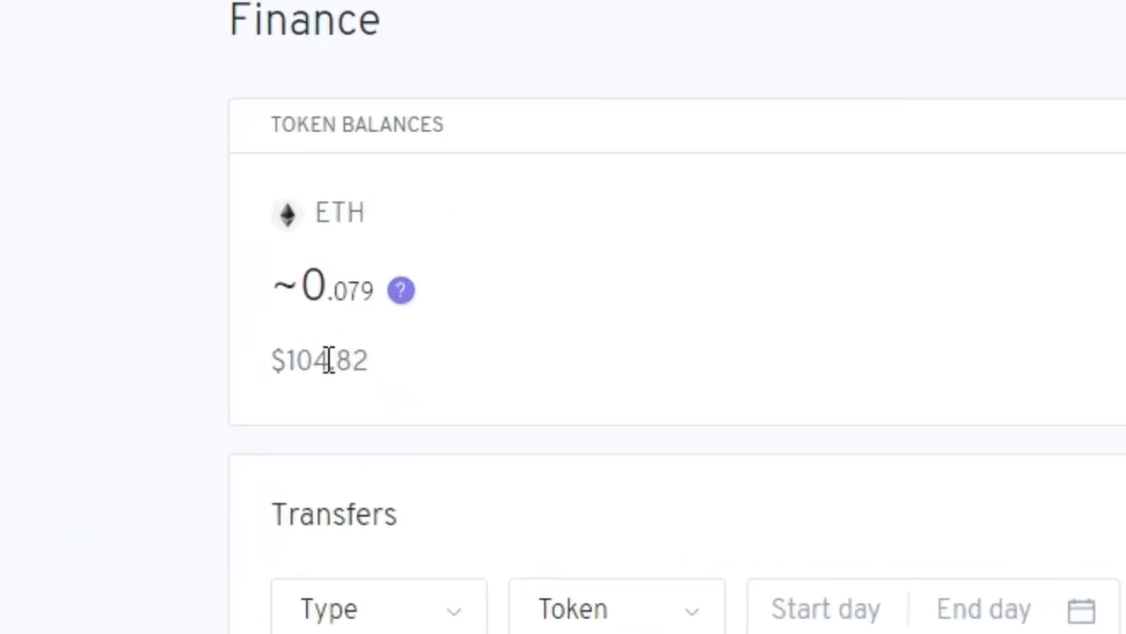
- Check the ~0.079 ETH ($104.82) balance and the new deposit in Transfers, then start another transfer
triple_click(314, 289)
left_click(569, 315)
left_click_drag(273, 361, 465, 368)
left_click(465, 368)
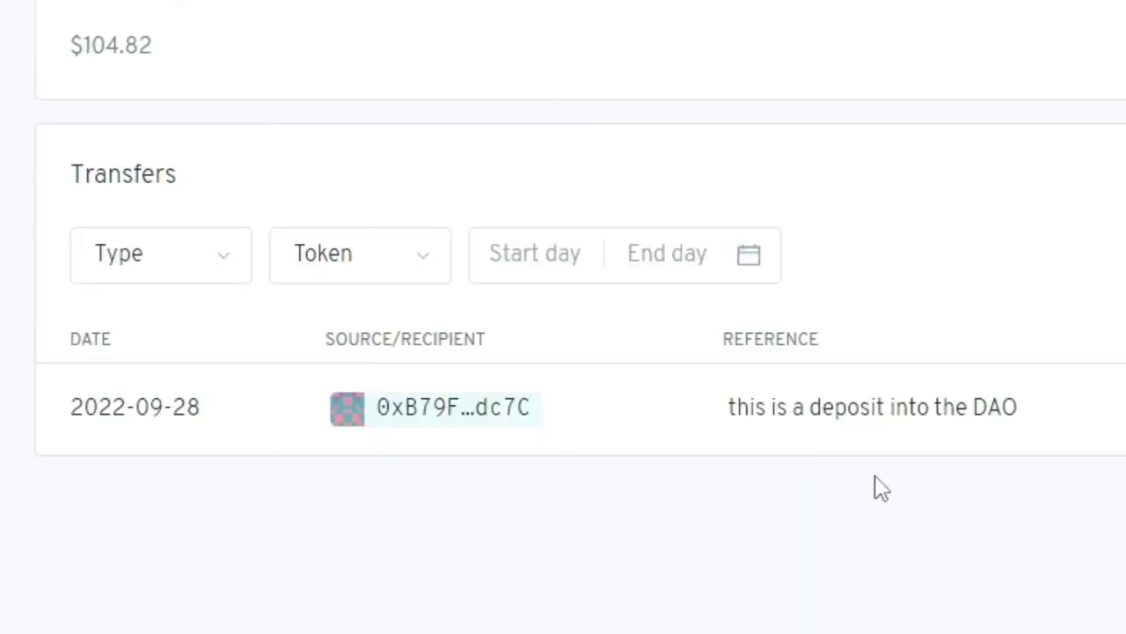
left_click_drag(84, 406, 1022, 412)
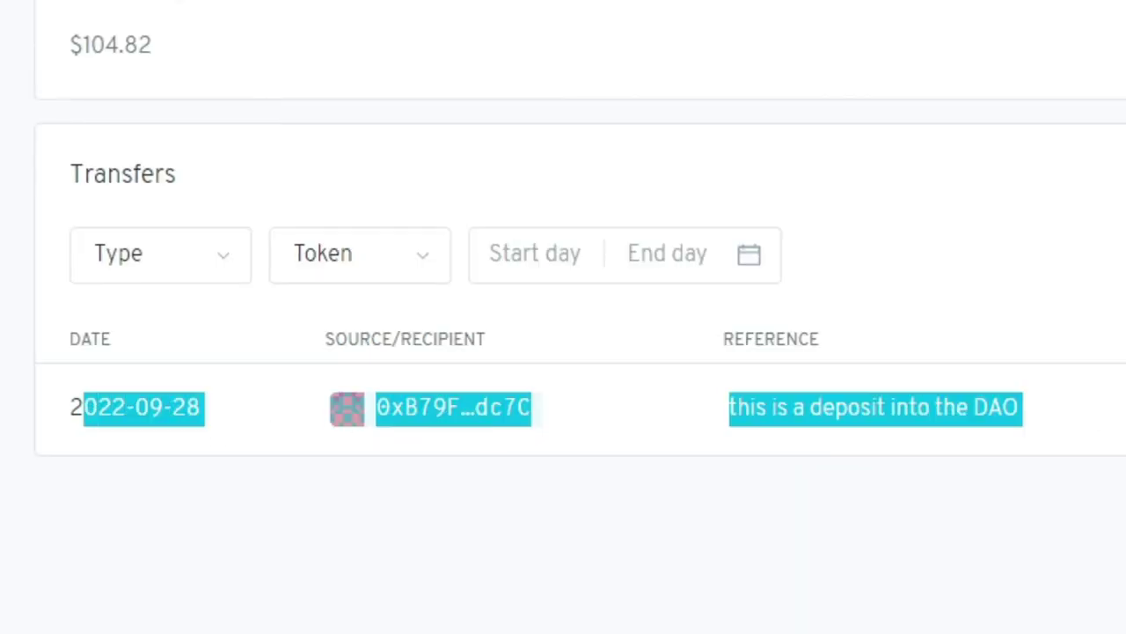
left_click(894, 113)
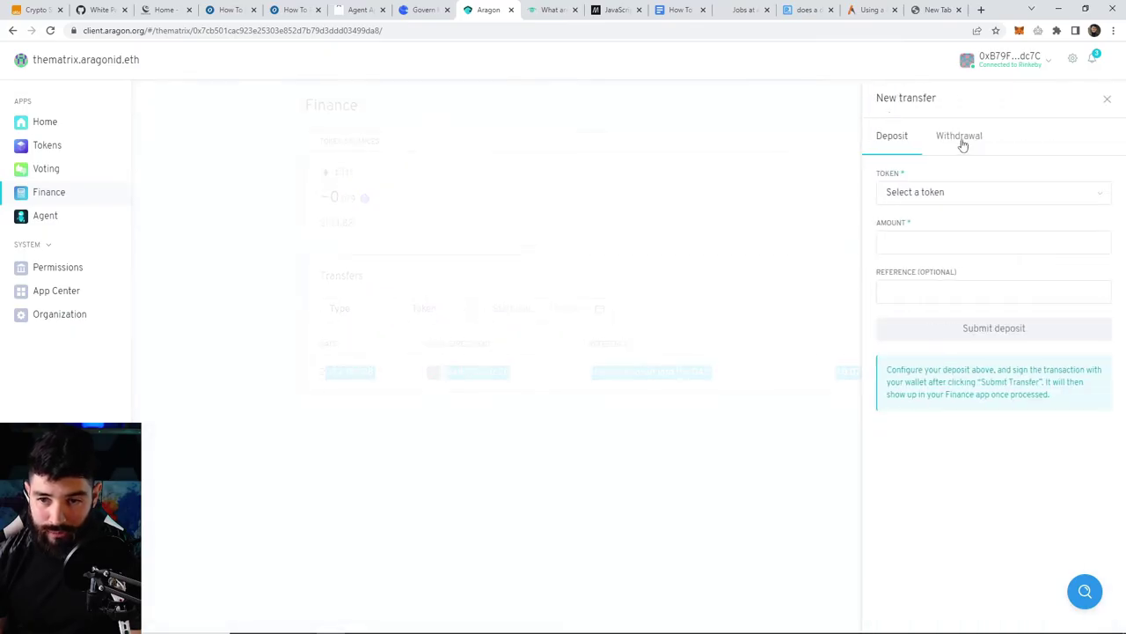
- Submit a 0.05 ETH withdrawal from the Finance app to the connected wallet for signing
left_click(963, 141)
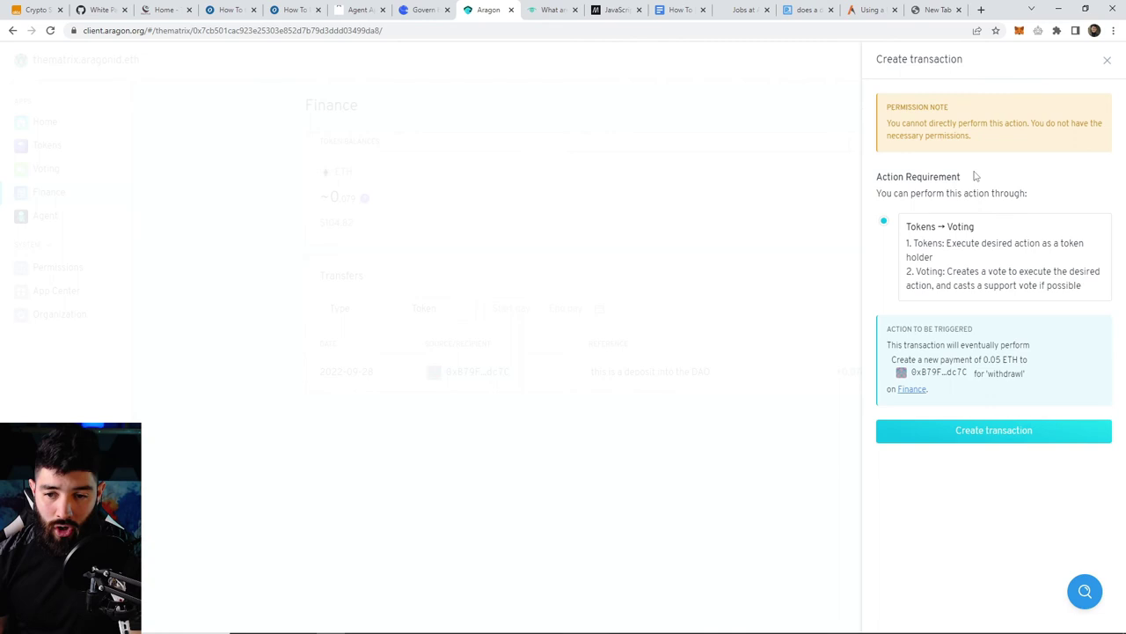
left_click(953, 435)
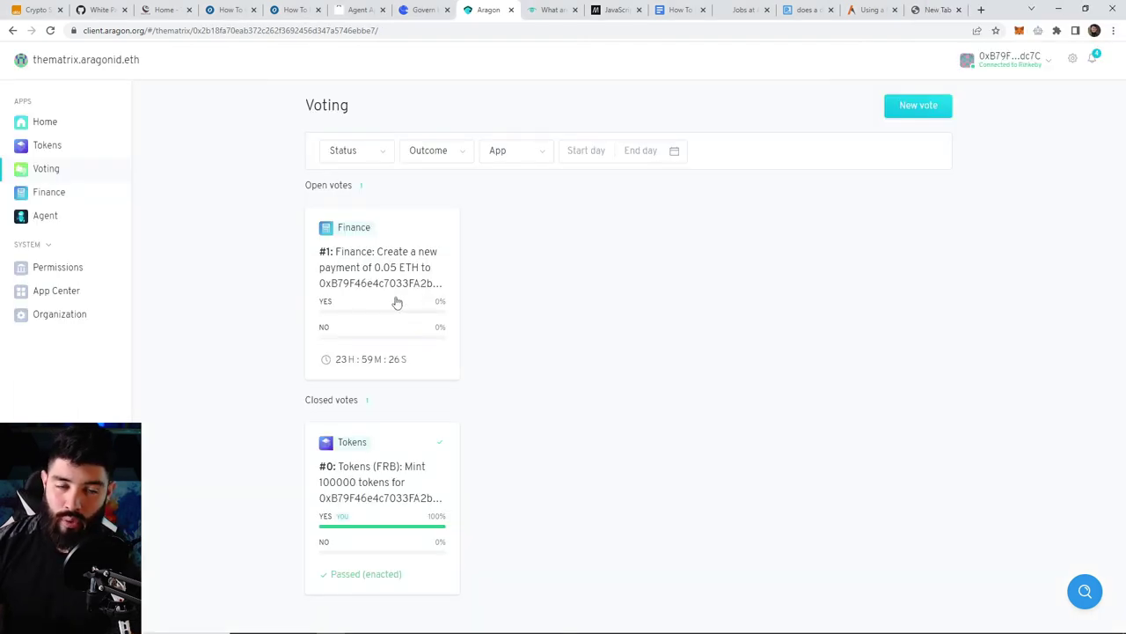
- Inspect the Mint tokens permission's manager and update options without changing anything, then go to the App Center
left_click(49, 272)
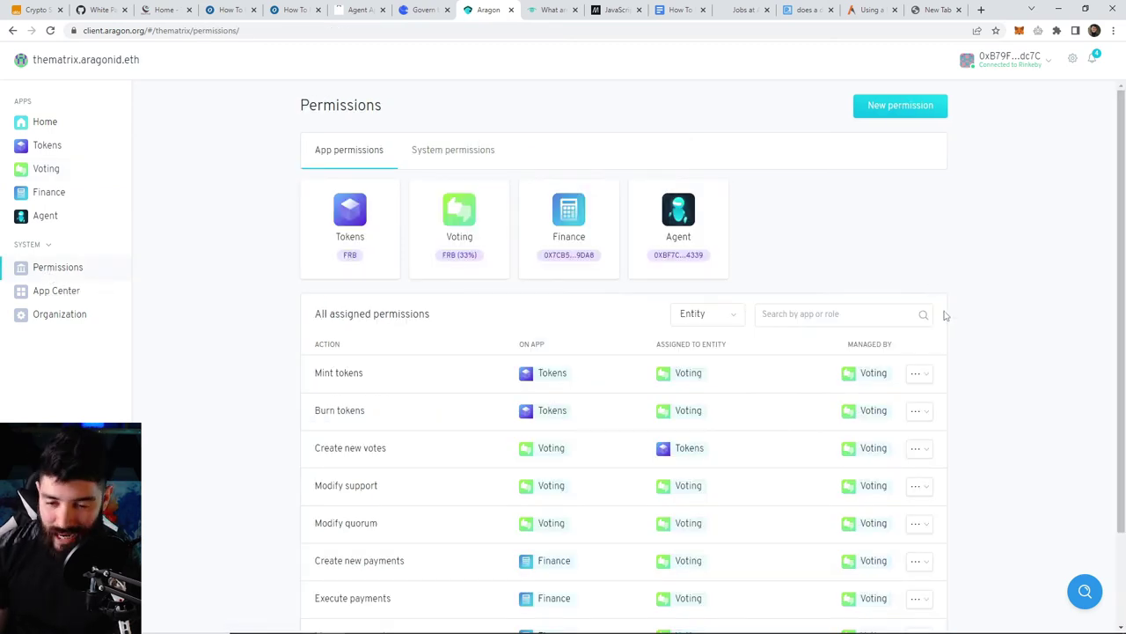
scroll(991, 384, "down", 2)
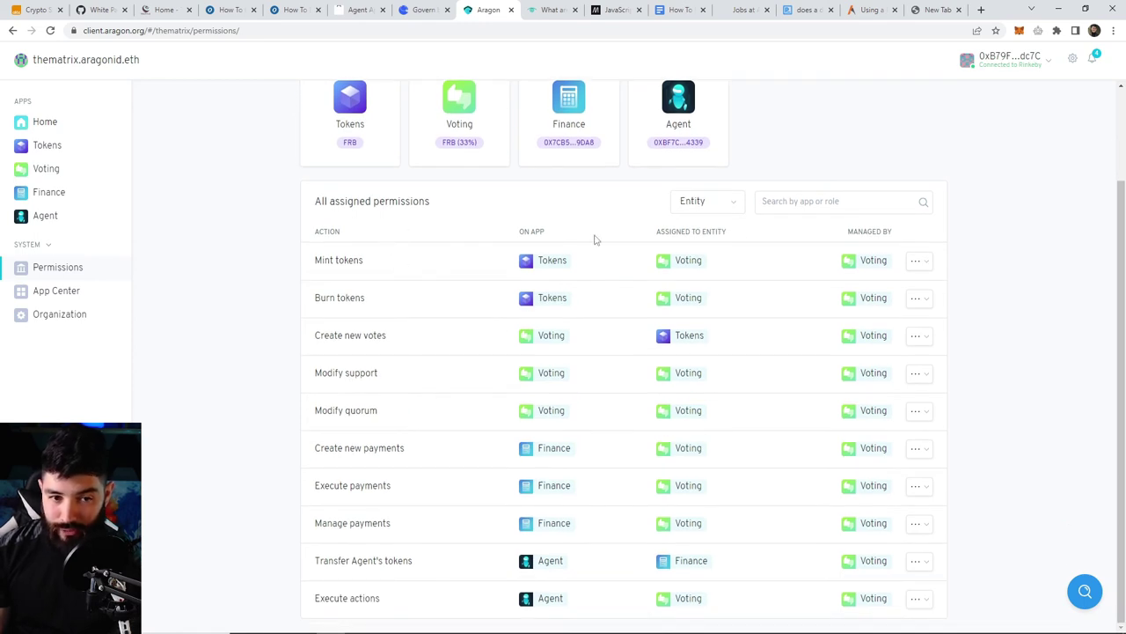
left_click(919, 261)
left_click(874, 282)
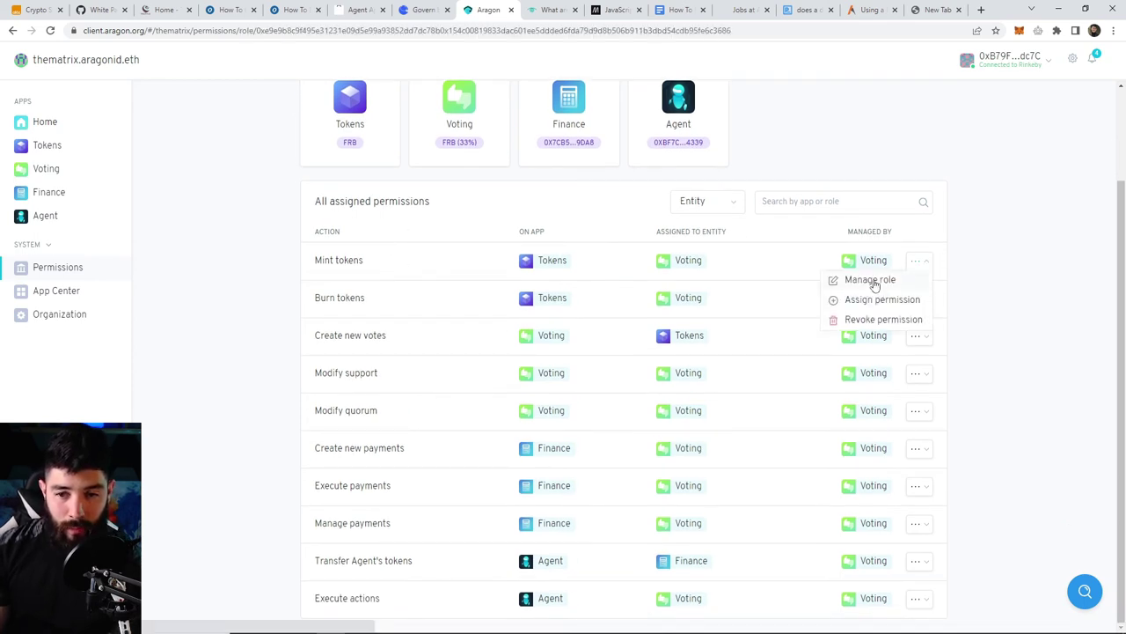
left_click(937, 275)
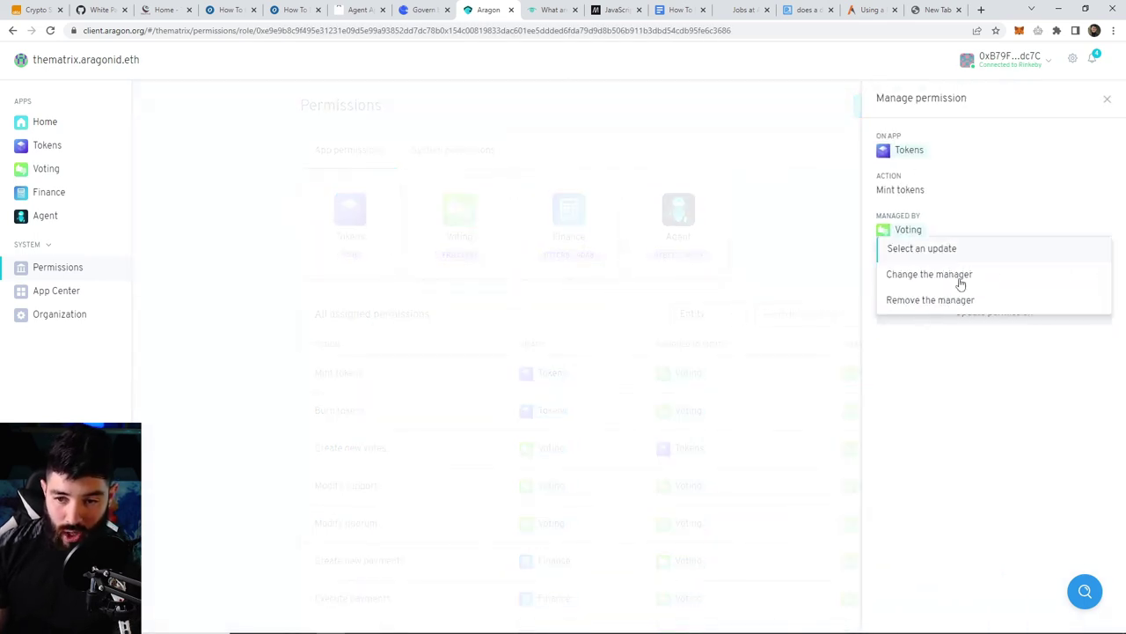
left_click(989, 443)
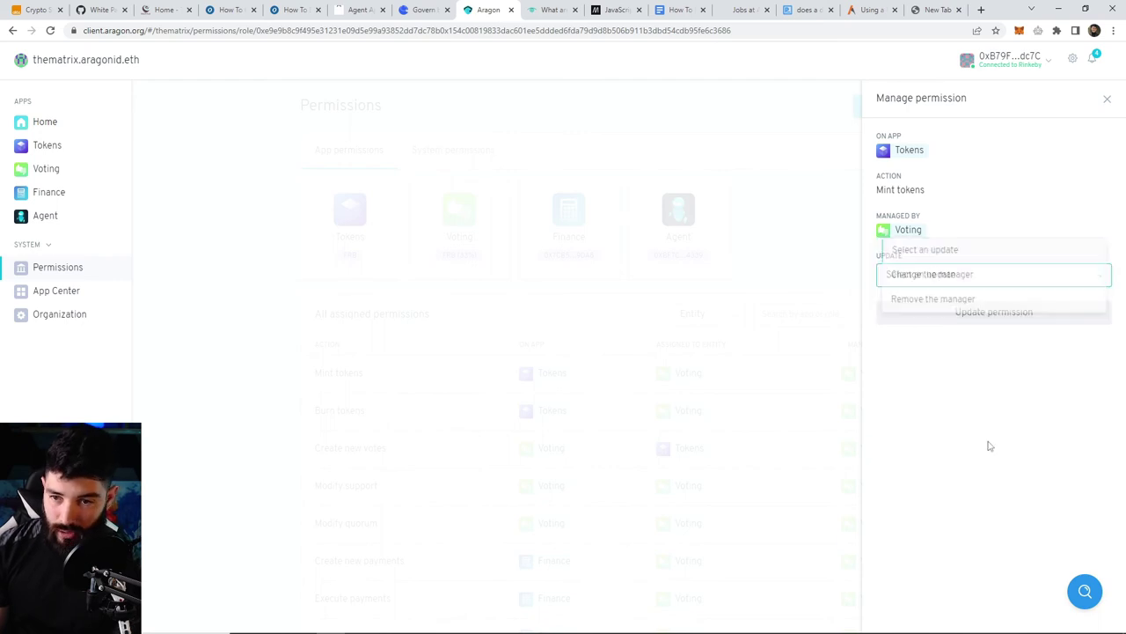
left_click(1107, 98)
left_click(98, 291)
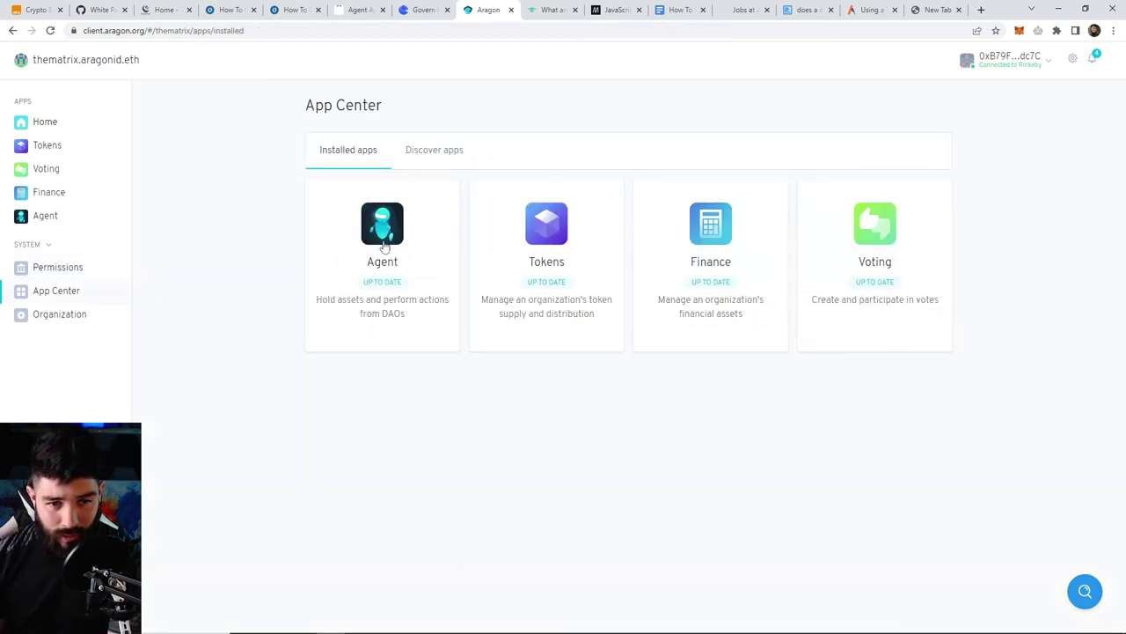
- Browse the Discover apps list and read through the Payroll app's GitHub README
left_click(434, 151)
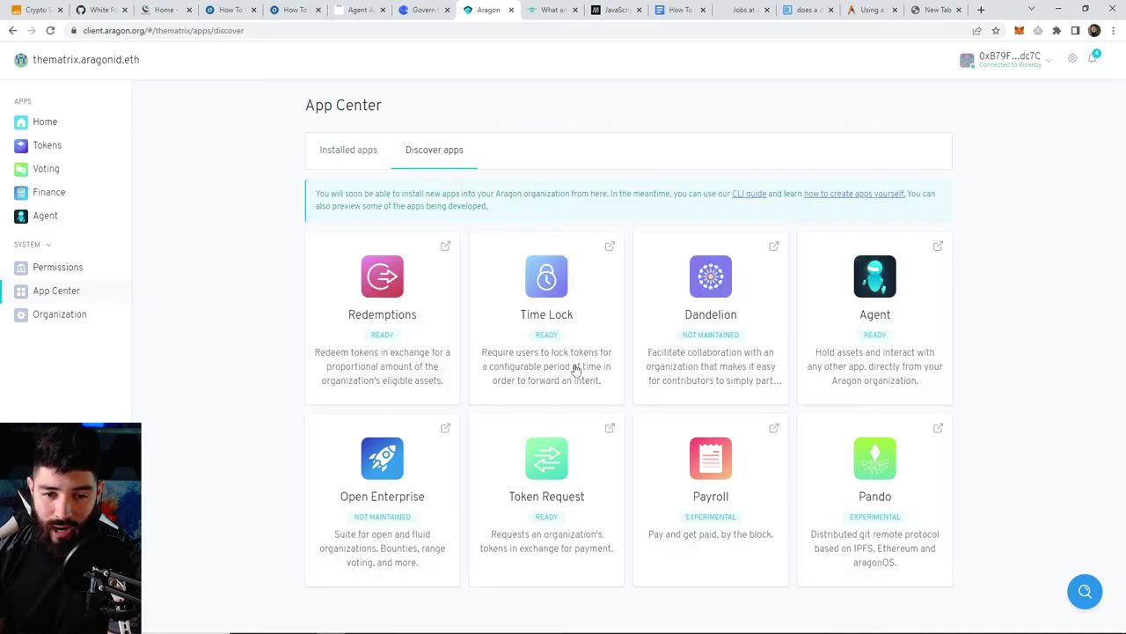
left_click(775, 429)
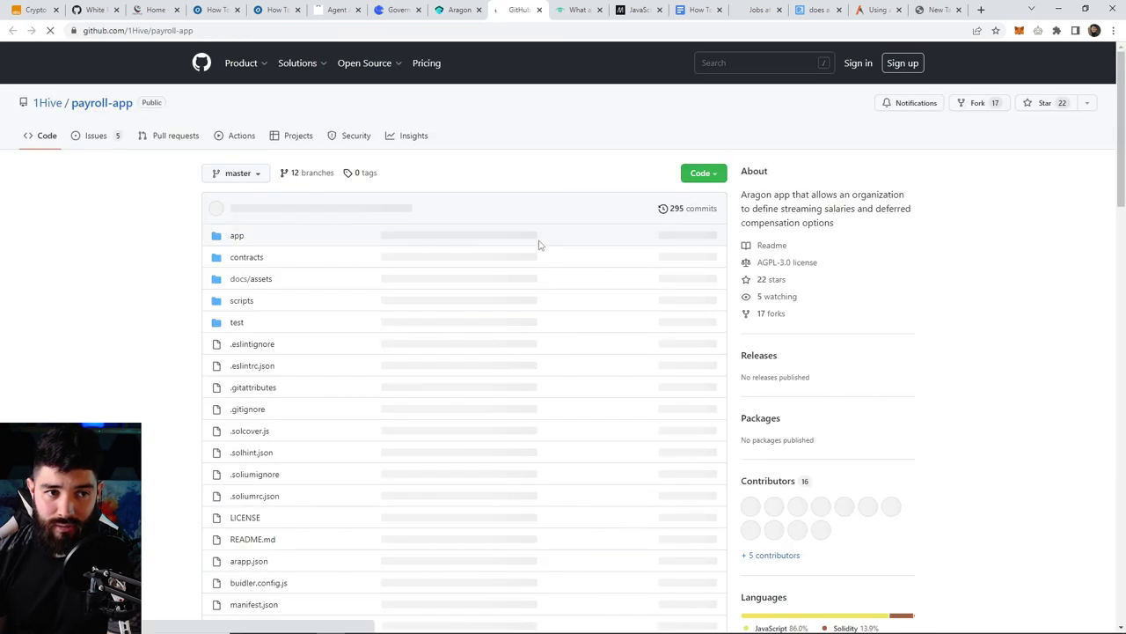
scroll(787, 394, "down", 5)
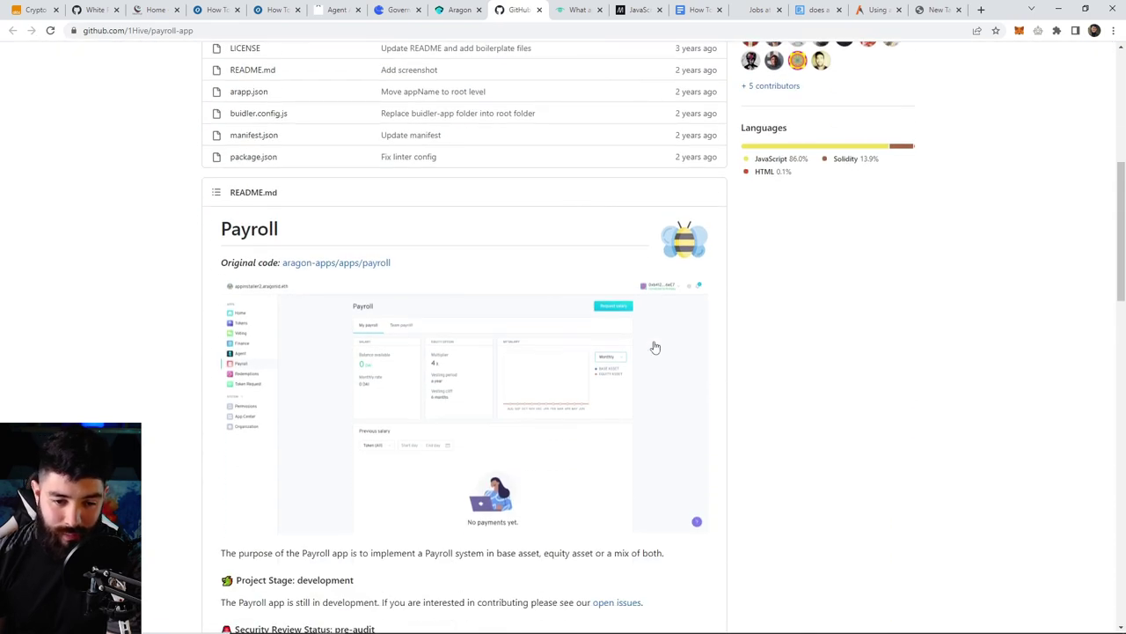
scroll(414, 325, "down", 4)
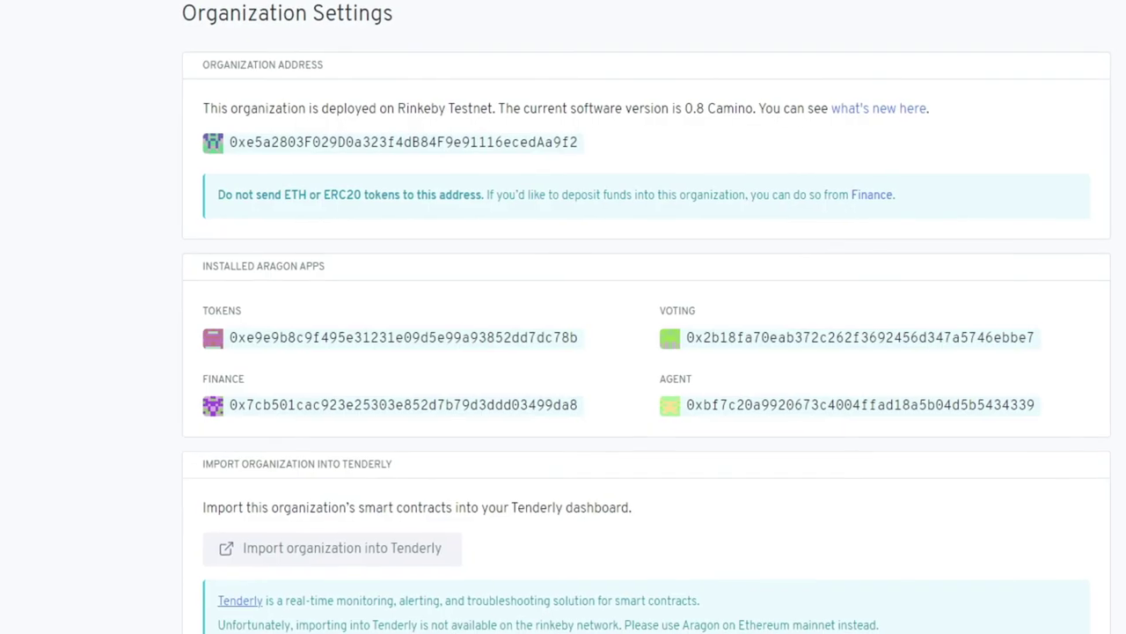